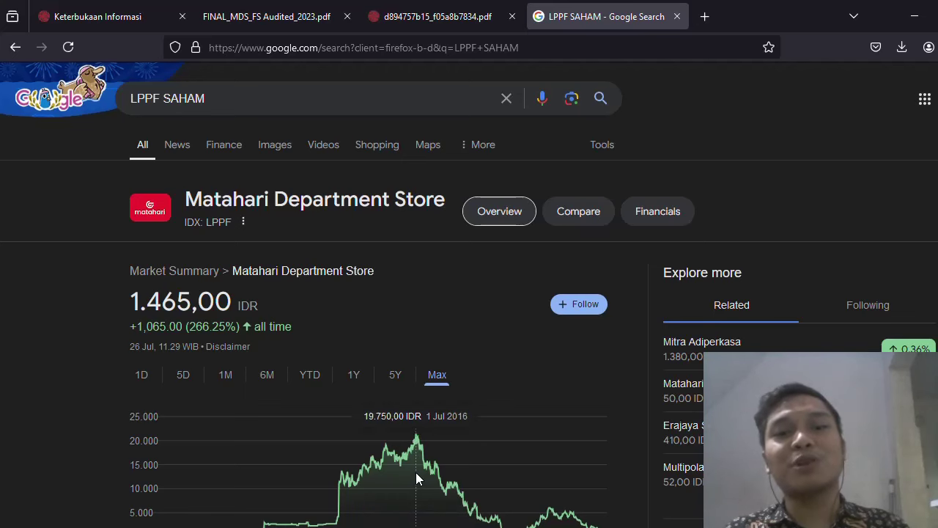
Step: Switch to the Excel workbook and inspect the EPS formulas for Q1 2024 and Q2 2024
key("alt+Tab")
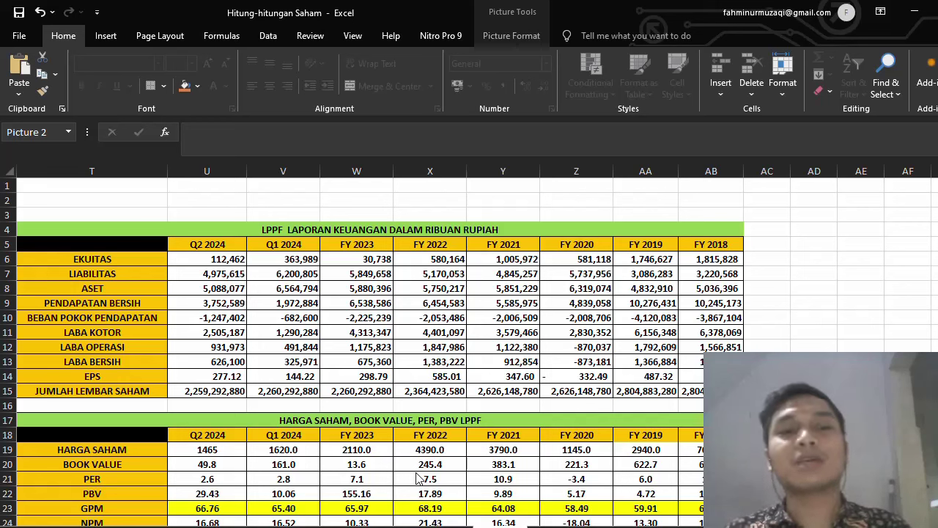
left_click(291, 375)
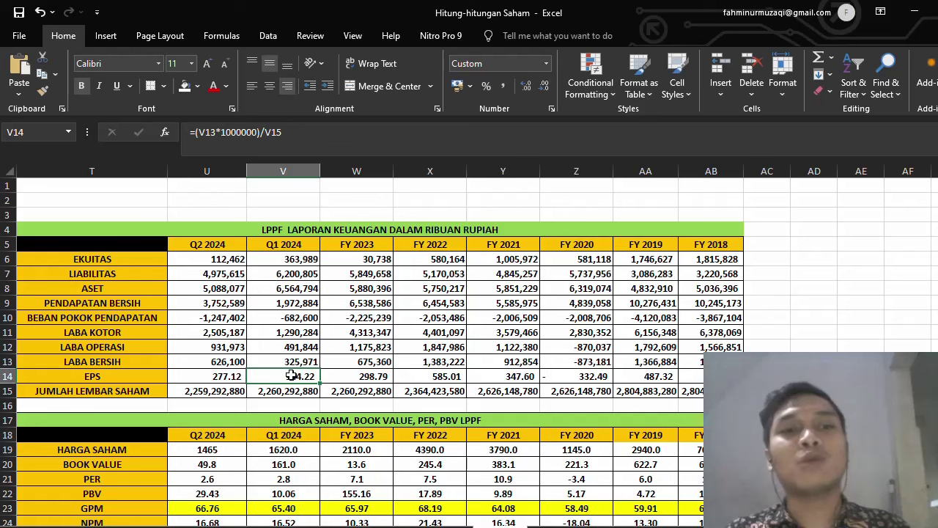
key("Left")
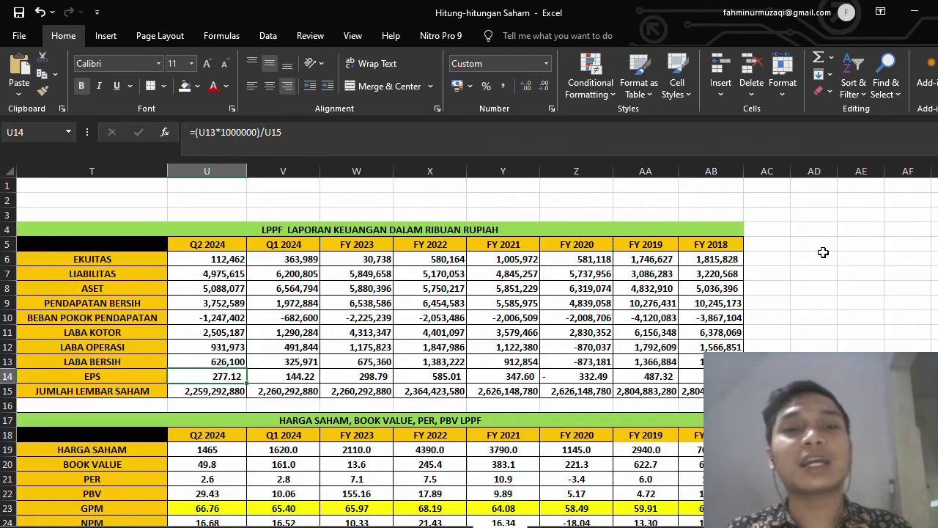
Step: Review the LPPF financial statement table and the share price and ratio table below it, down to the DER row
left_click(833, 277)
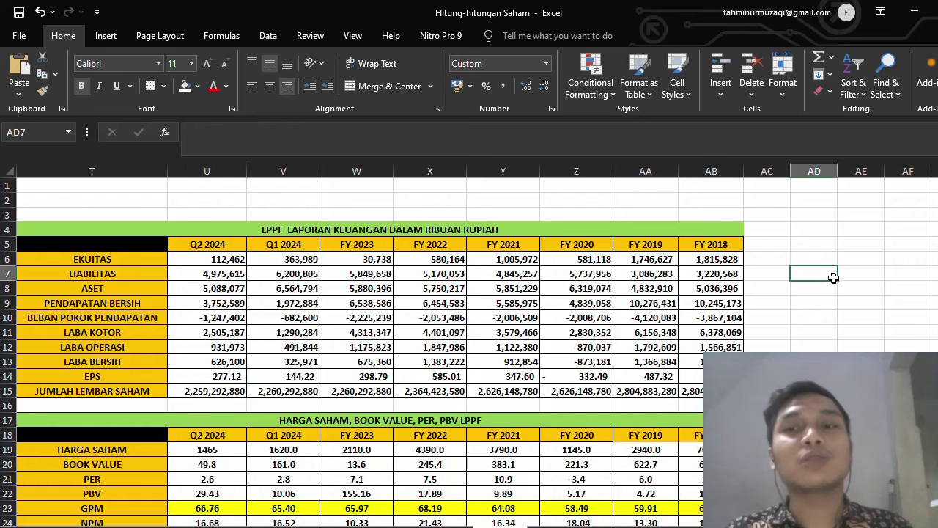
key("Up")
key("Up")
key("Up")
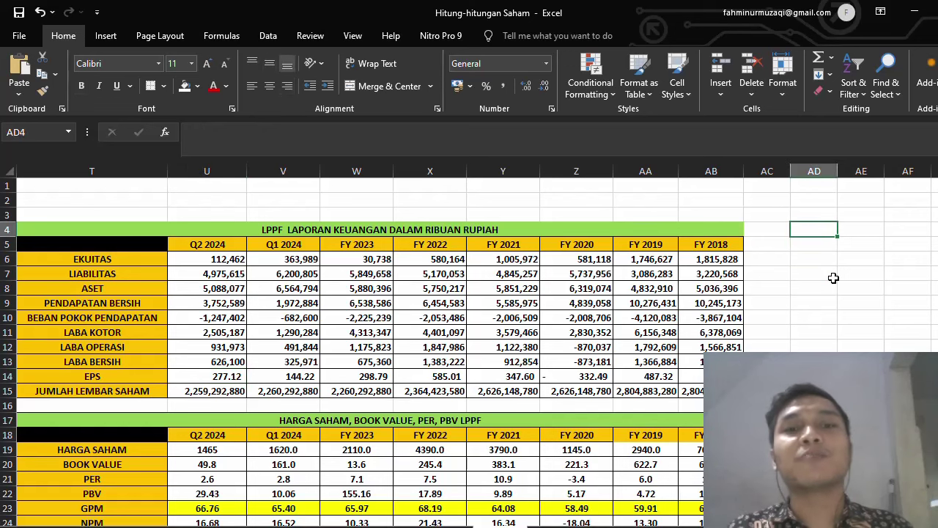
key("Down")
key("Down")
key("Down")
key("Down")
key("Down")
key("Down")
key("Down")
key("Down")
key("Down")
key("Down")
key("Down")
key("Down")
key("Down")
key("Down")
key("Down")
key("Down")
key("Down")
key("Down")
key("Down")
key("Down")
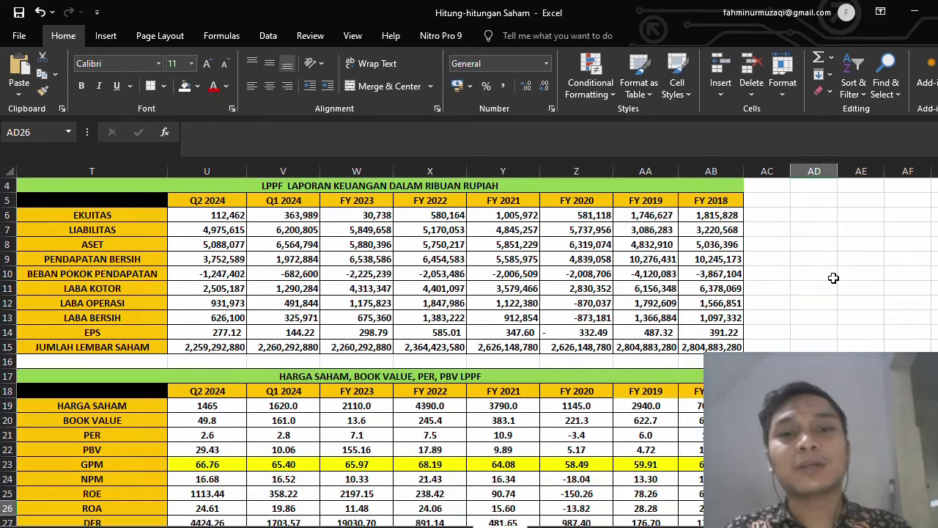
key("Down")
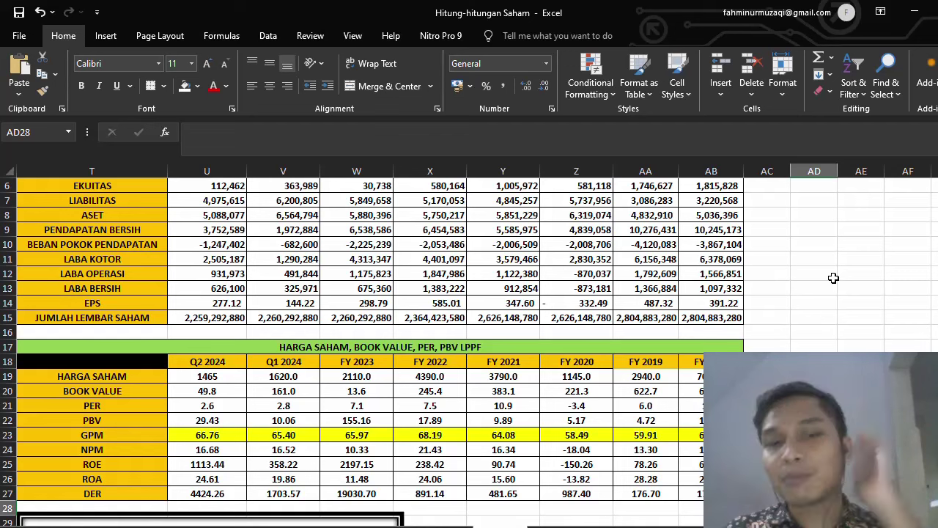
key("Up")
key("Up")
key("Up")
key("Up")
key("Up")
key("Up")
key("Up")
key("Up")
key("Up")
key("Up")
key("Up")
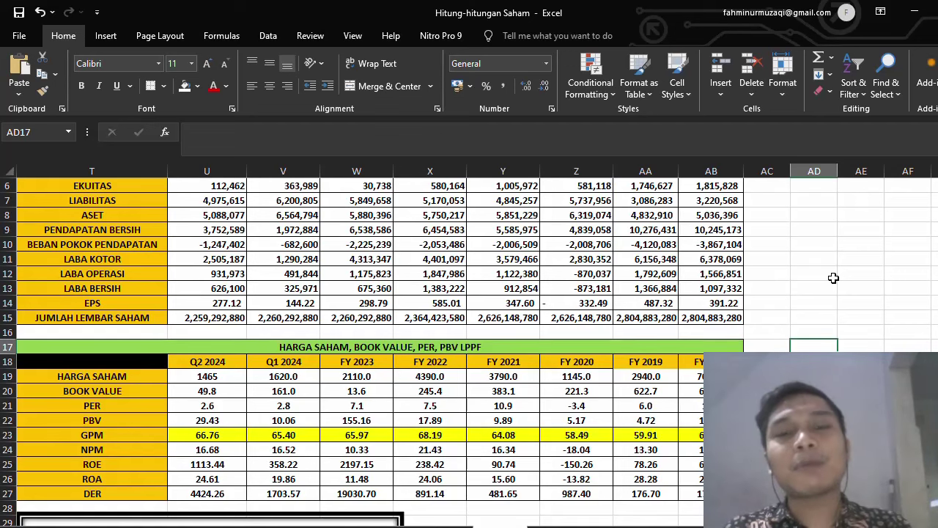
key("Up")
key("Up")
key("Up")
key("Up")
key("Up")
key("Up")
key("Up")
key("Up")
key("Up")
key("Up")
key("Up")
key("Up")
key("Up")
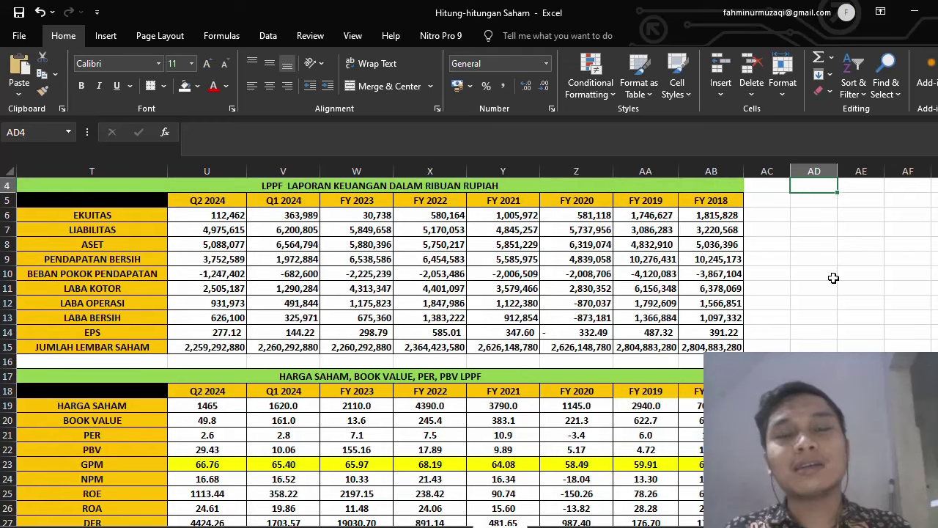
Step: Switch to the browser and examine the paid-up capital reduction table in the Sharestar letter about Matahari Department Store
key("alt+Tab")
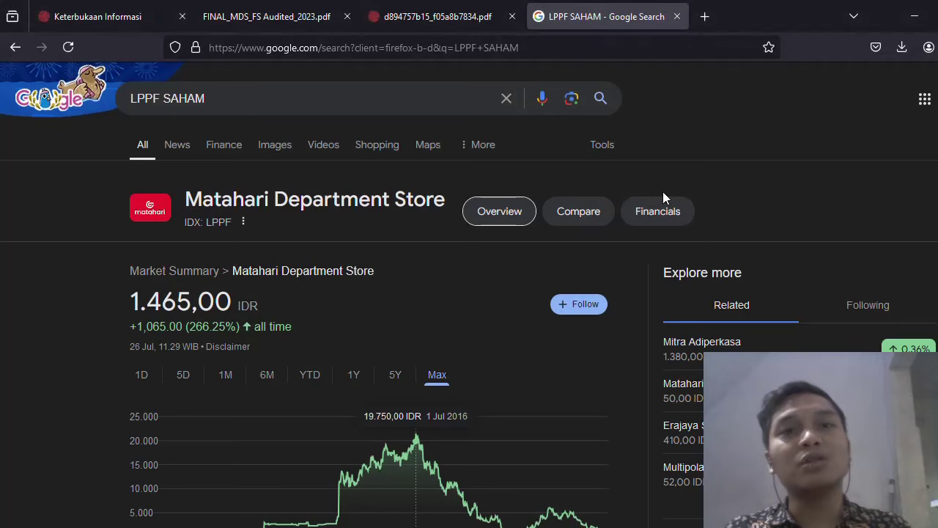
left_click(449, 25)
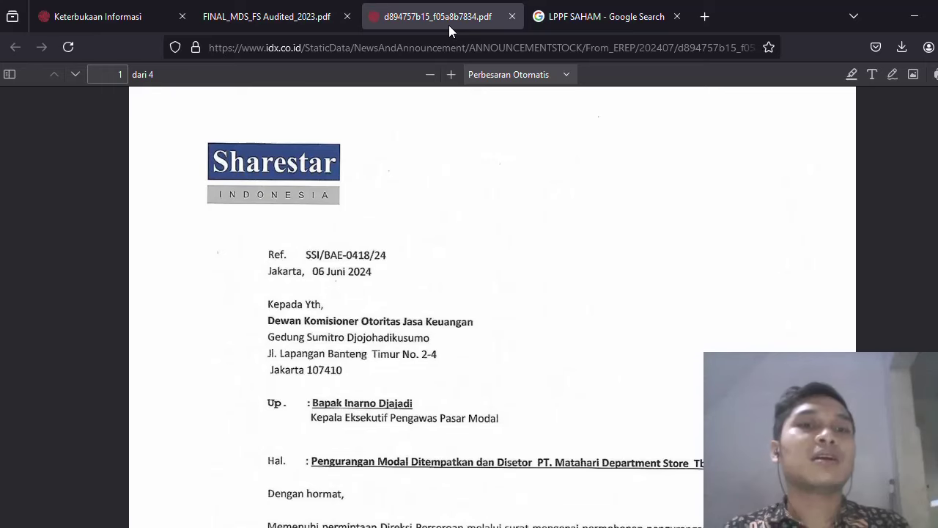
key("Page_Down")
key("Up")
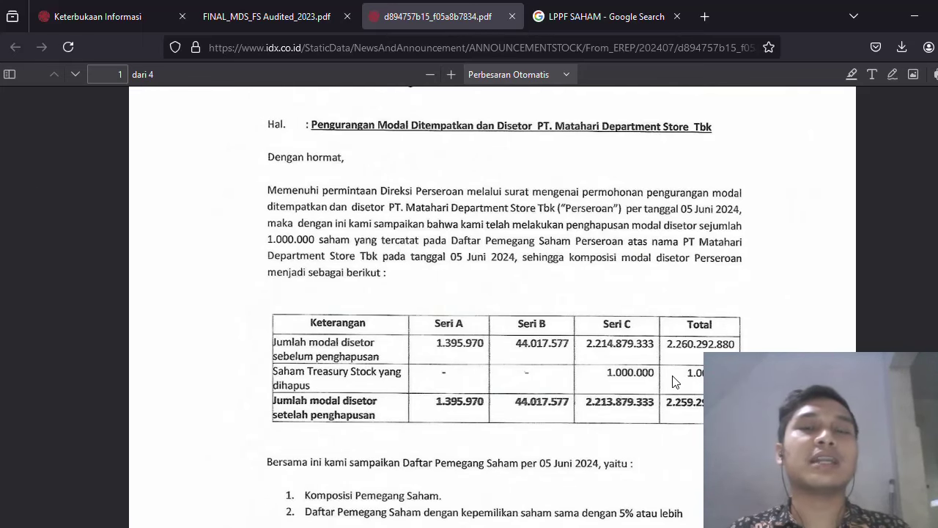
Step: Return to the Excel workbook and enter the heading TREASURY STOCK in cell AD5, beside the financial statement table
key("alt+Tab")
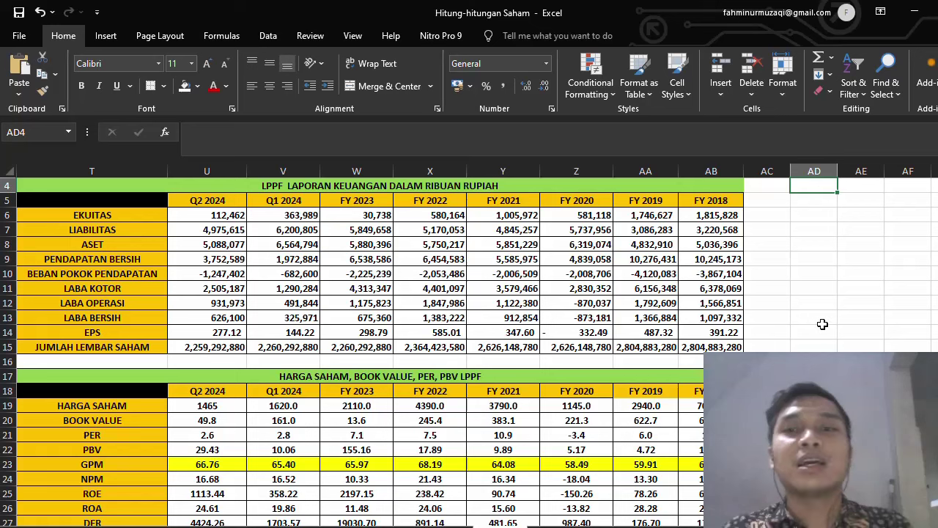
left_click(803, 205)
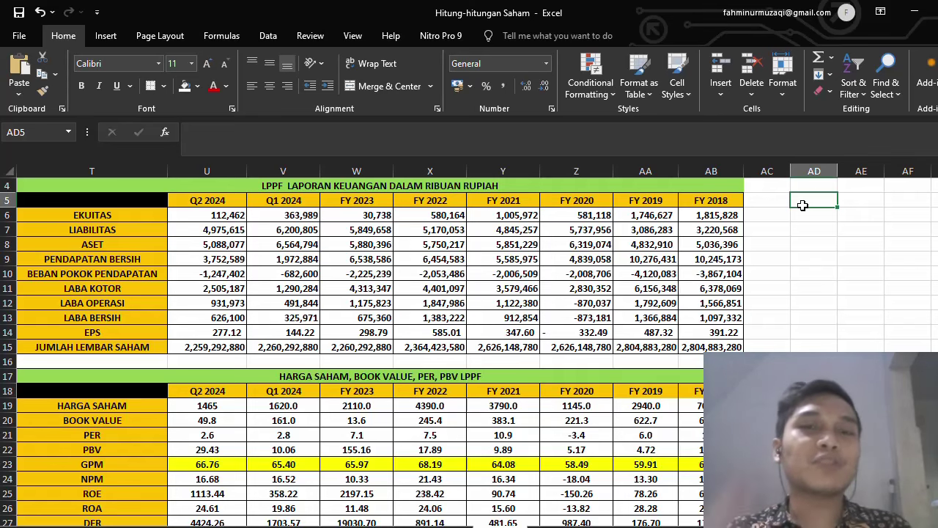
key("alt+Tab")
key("alt+Tab")
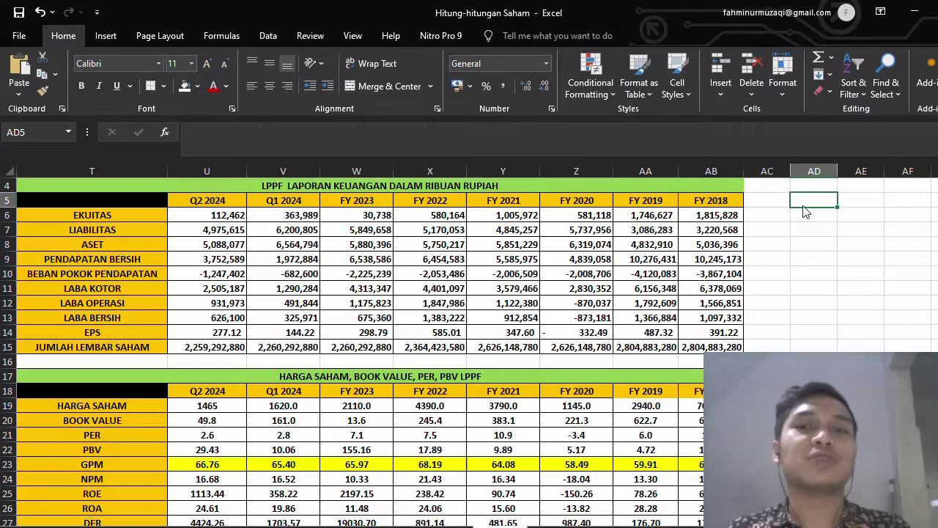
type("TREASURY")
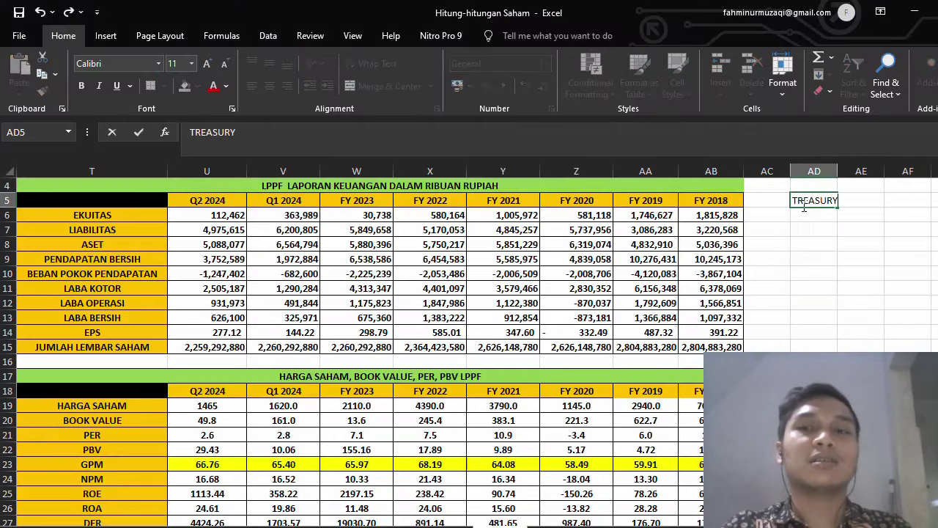
type(" STOCK")
key("Return")
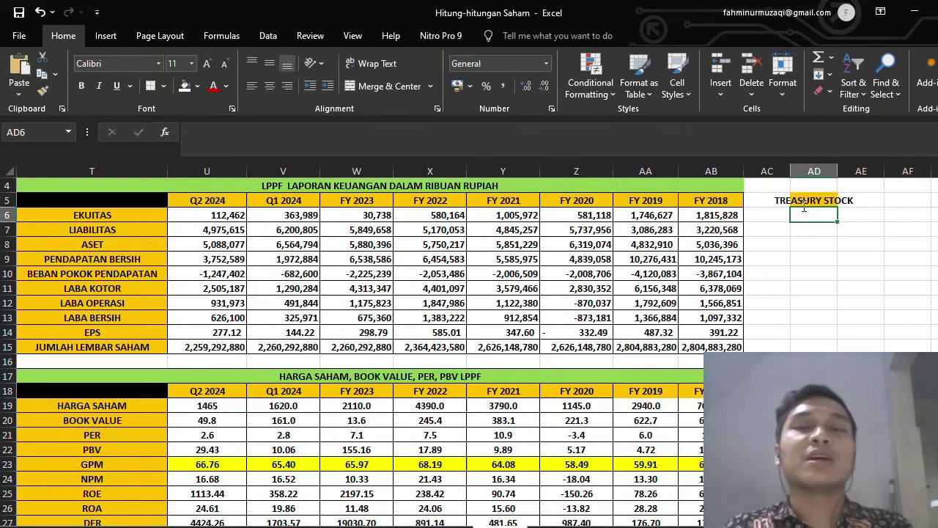
Step: Enter POSITIF in cell AD6, directly under the TREASURY STOCK heading
left_click(804, 204)
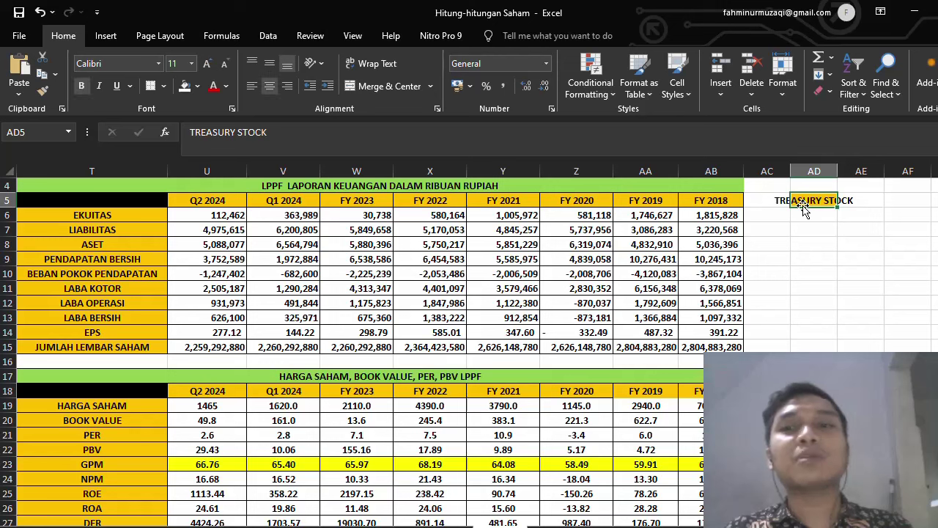
key("Down")
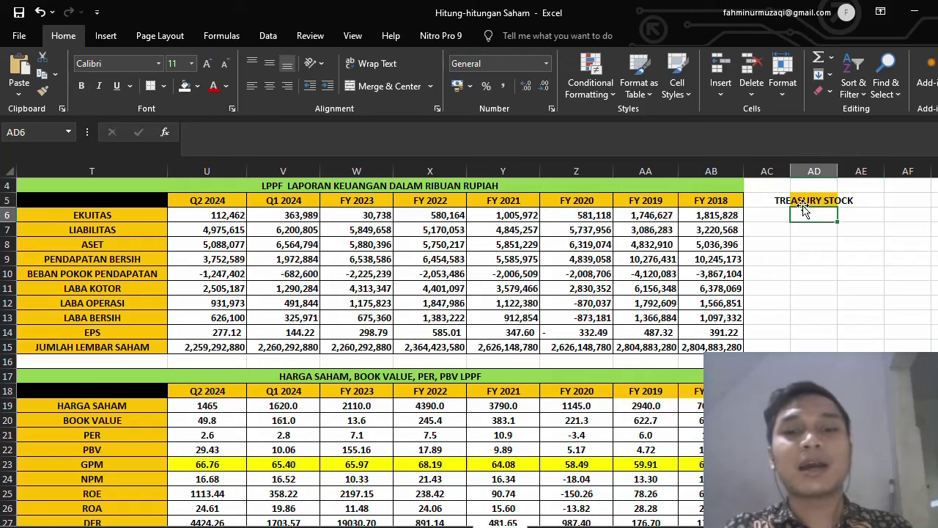
type("POSITIF")
left_click(804, 206)
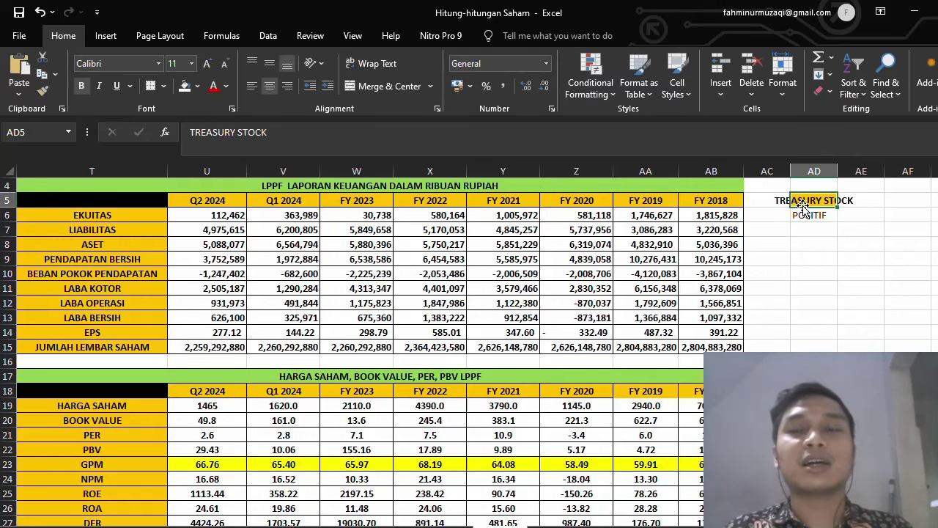
Step: Enter the note EPSNYA BISA MENINGKAT in cell AD7, under POSITIF
key("Down")
key("Down")
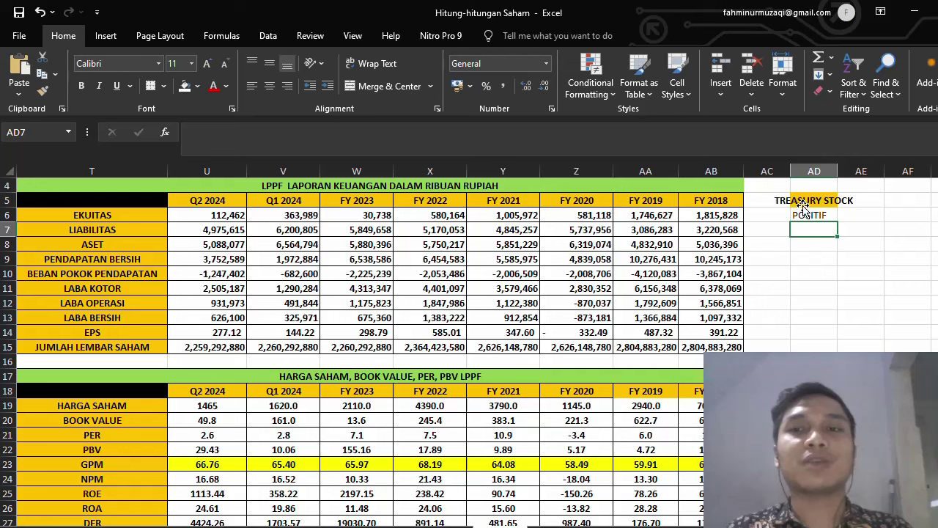
type("EPS")
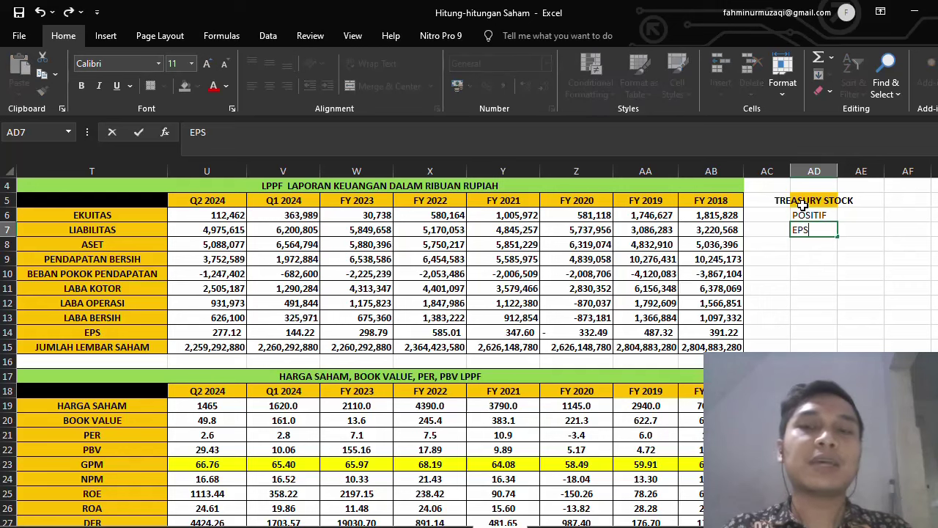
type("NYA BISA BERTUMBUH")
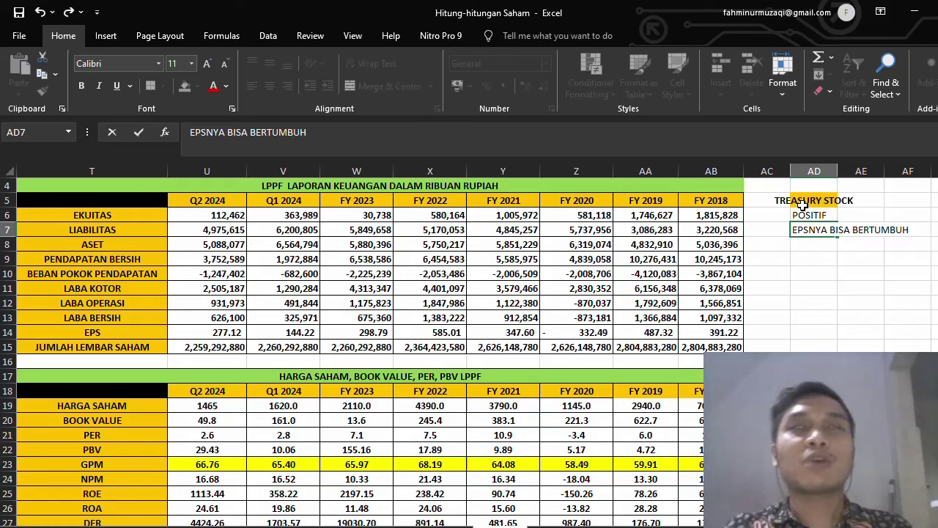
key("BackSpace")
key("BackSpace")
key("BackSpace")
key("BackSpace")
key("BackSpace")
key("BackSpace")
key("BackSpace")
key("BackSpace")
key("BackSpace")
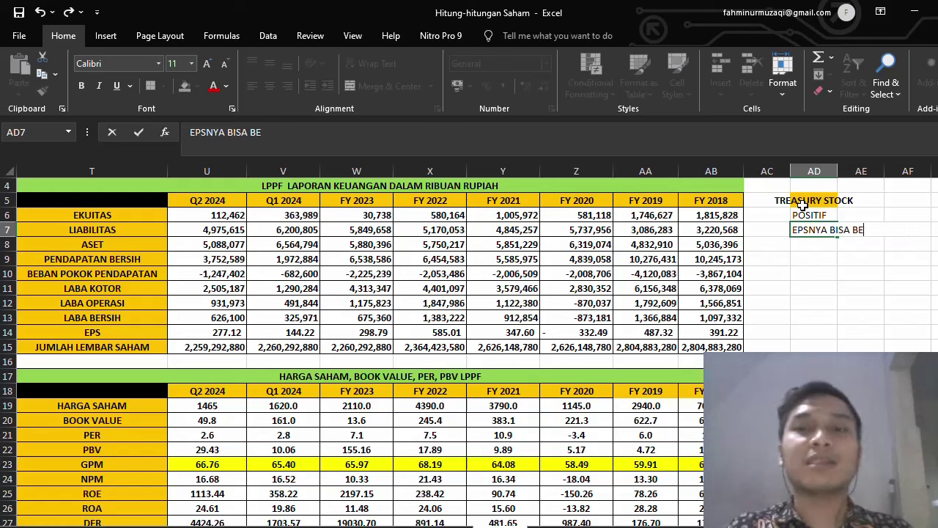
type("MENINGKAT")
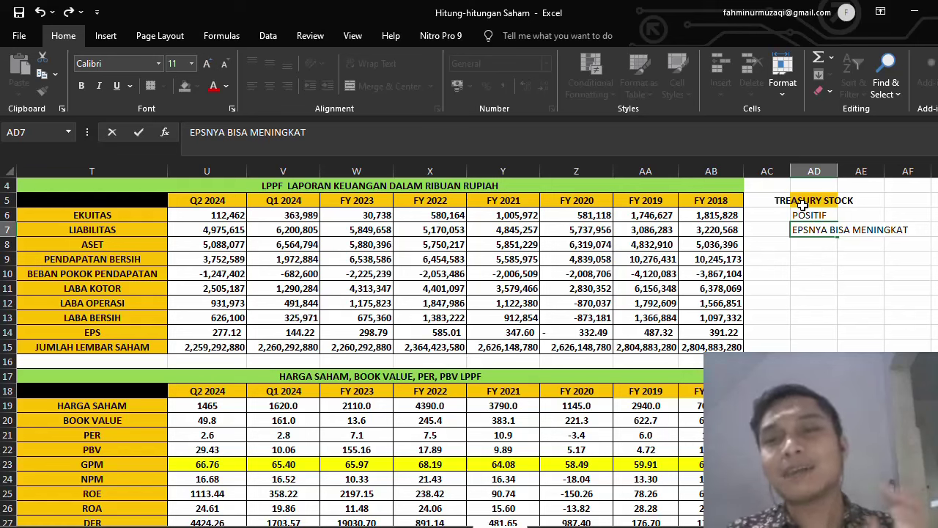
Step: Start an example below the notes by entering A = 50 in cell AD9 and 5000 in cell AD10
left_click(811, 258)
type("A = 50")
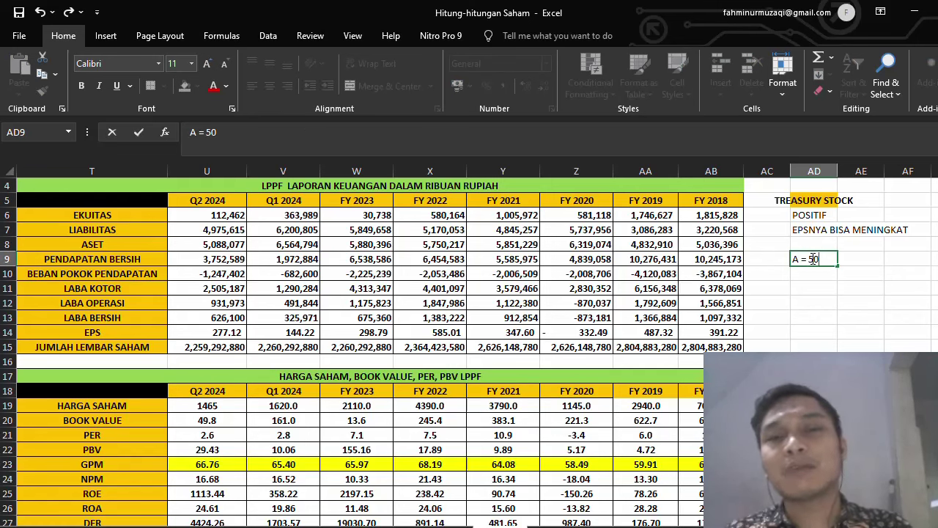
key("Return")
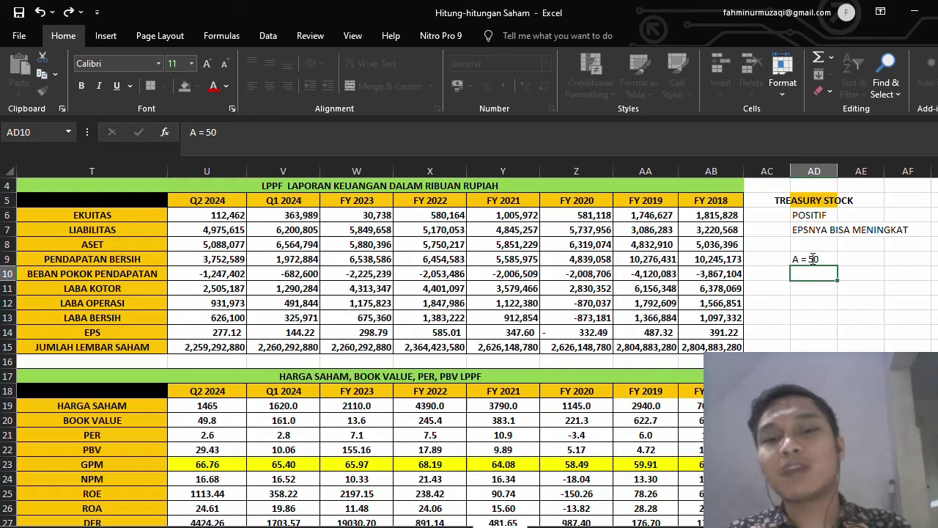
type("5000")
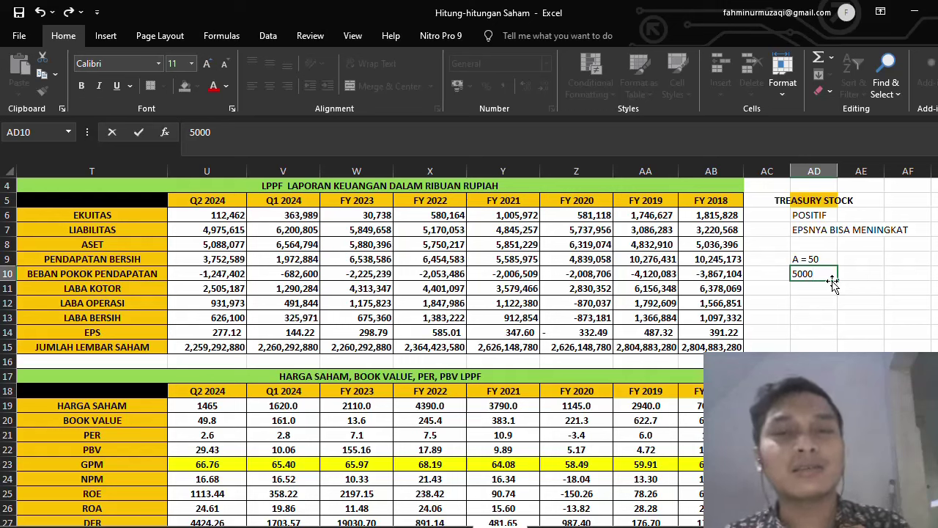
Step: Change the example share count in cell AD9 to A = 40
left_click(816, 260)
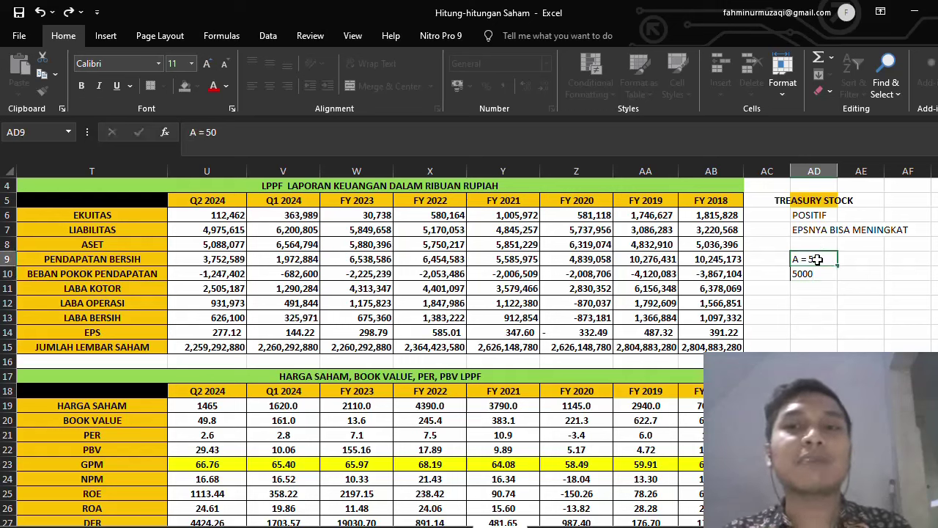
double_click(817, 260)
key("BackSpace")
key("BackSpace")
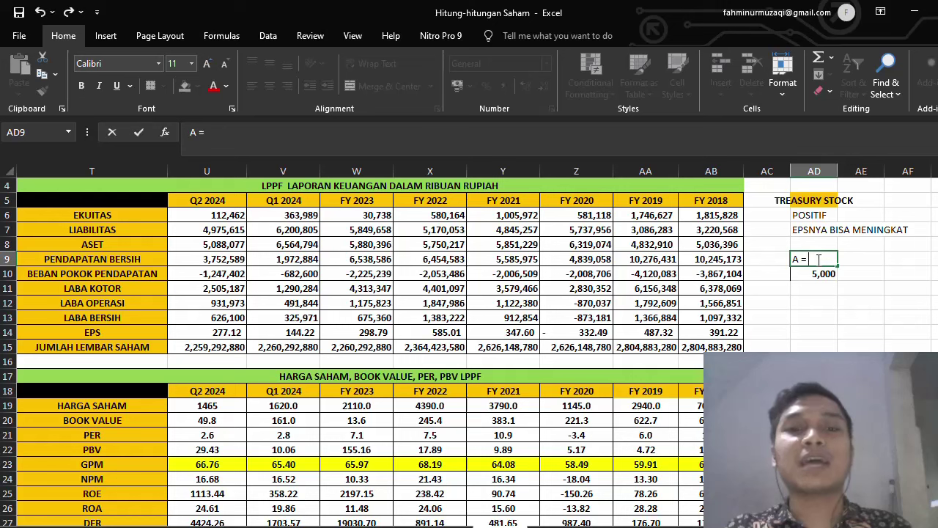
type("40")
left_click(871, 331)
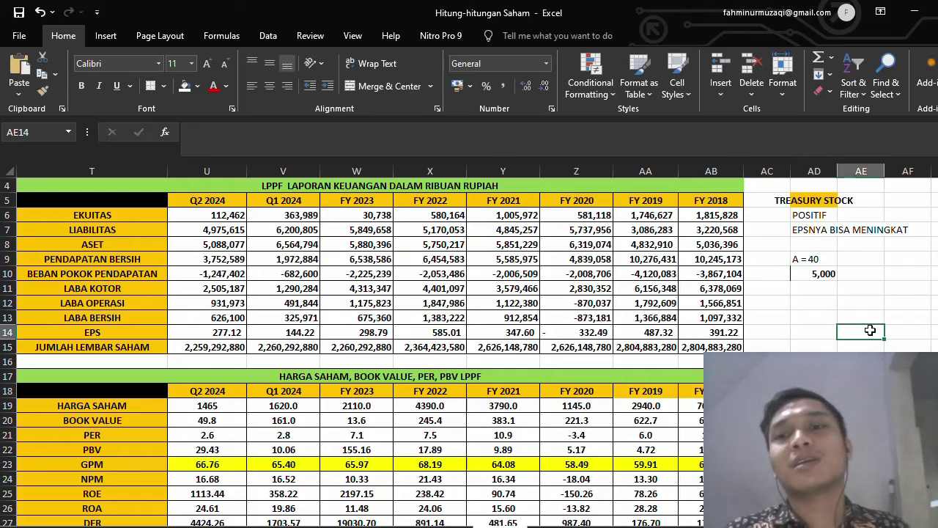
Step: Enter the note EPS MINGKAT = HARGA SAHAM in cell AD11, below the example figures
left_click(815, 274)
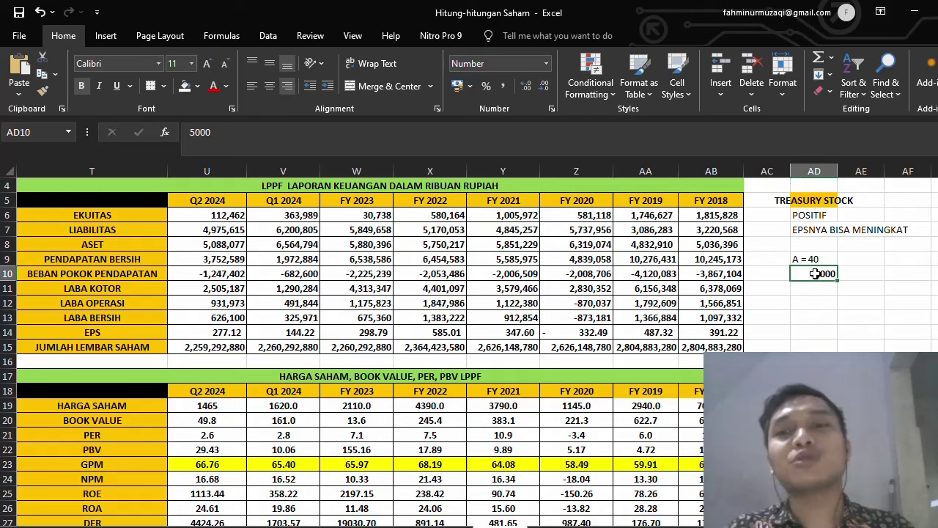
key("Up")
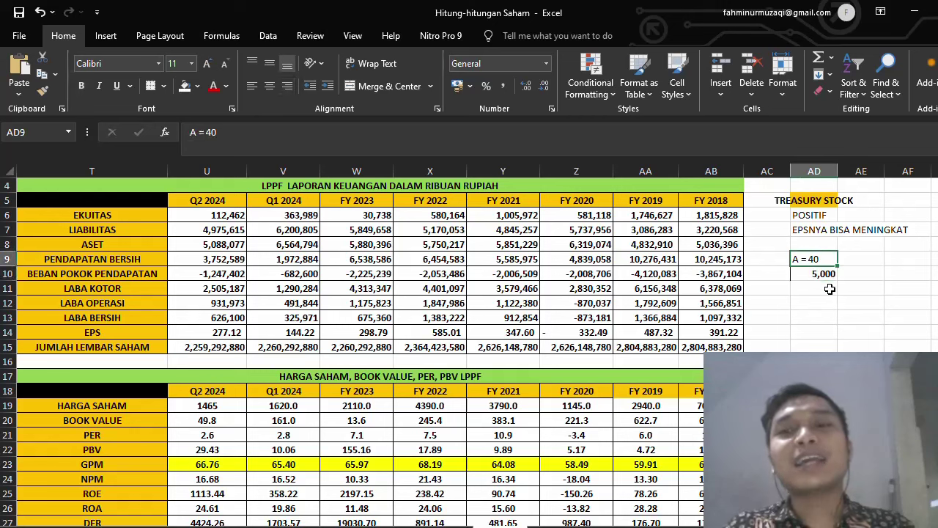
left_click(829, 289)
type("E")
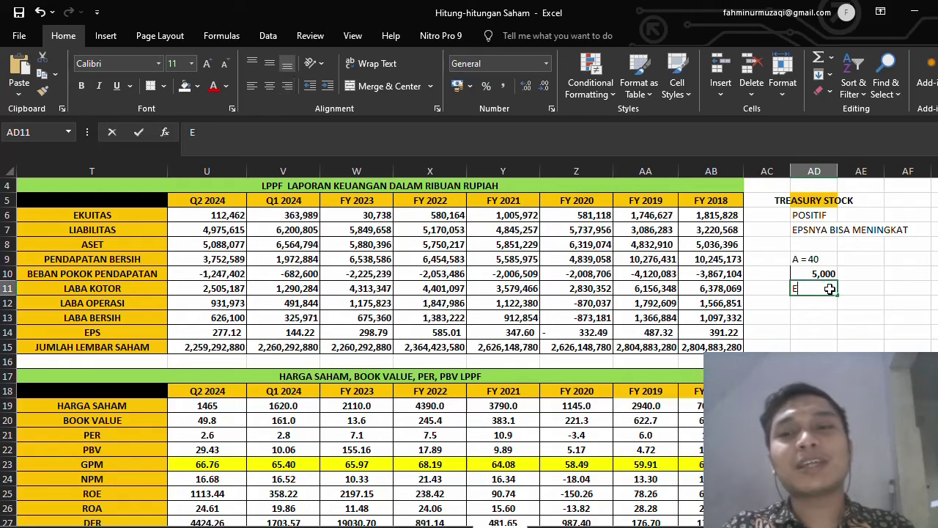
type("PS MINGKAT")
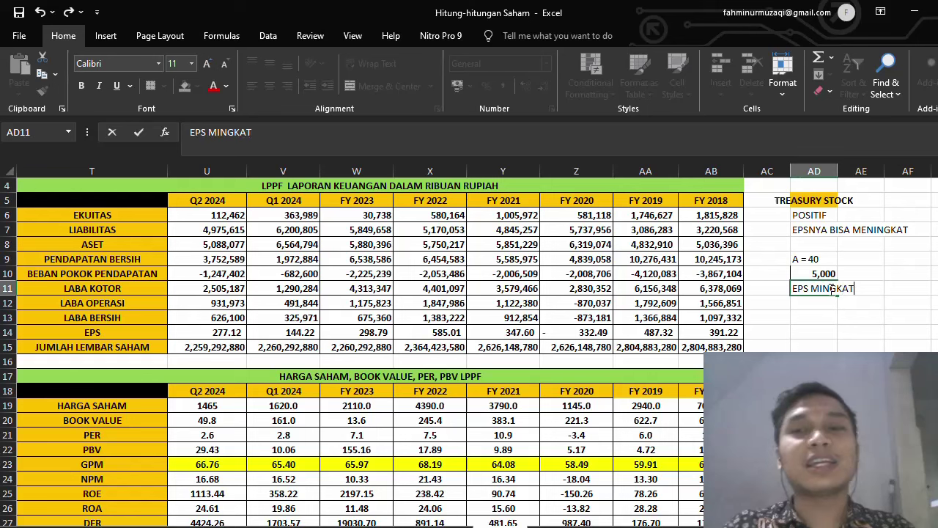
type(" =")
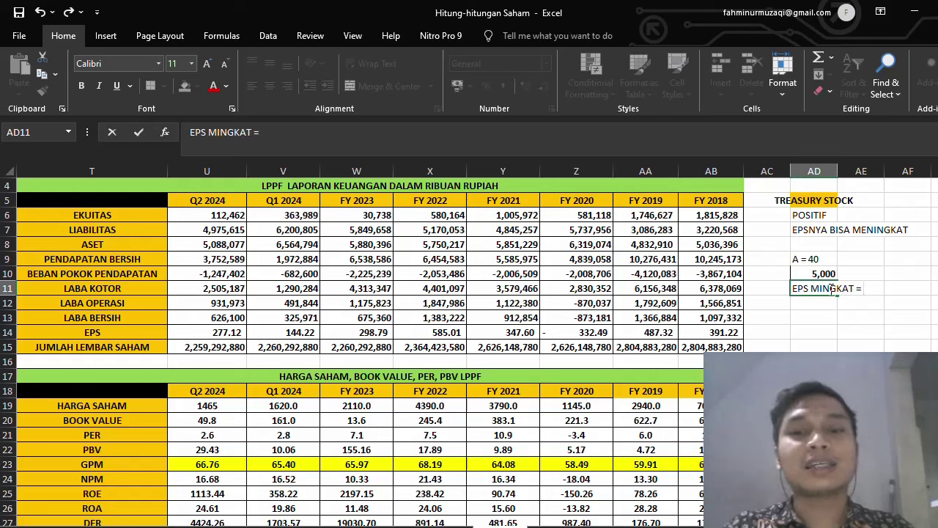
type(" HARGA SAHAM ")
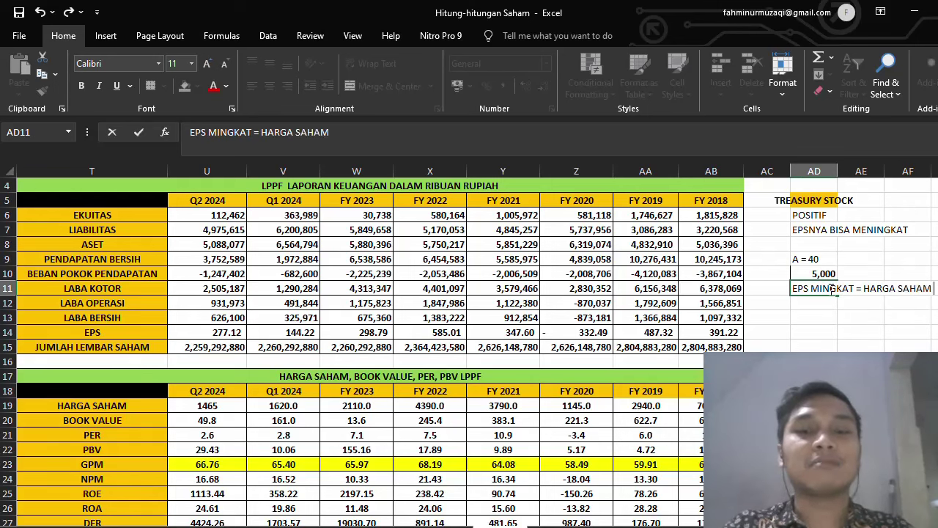
type("AJAD")
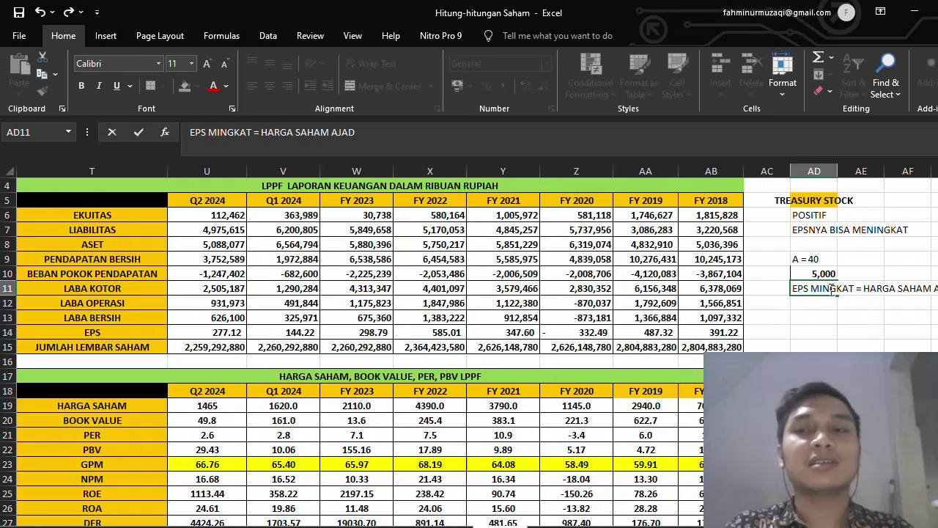
type("I")
key("BackSpace")
key("BackSpace")
key("BackSpace")
key("BackSpace")
key("BackSpace")
key("Return")
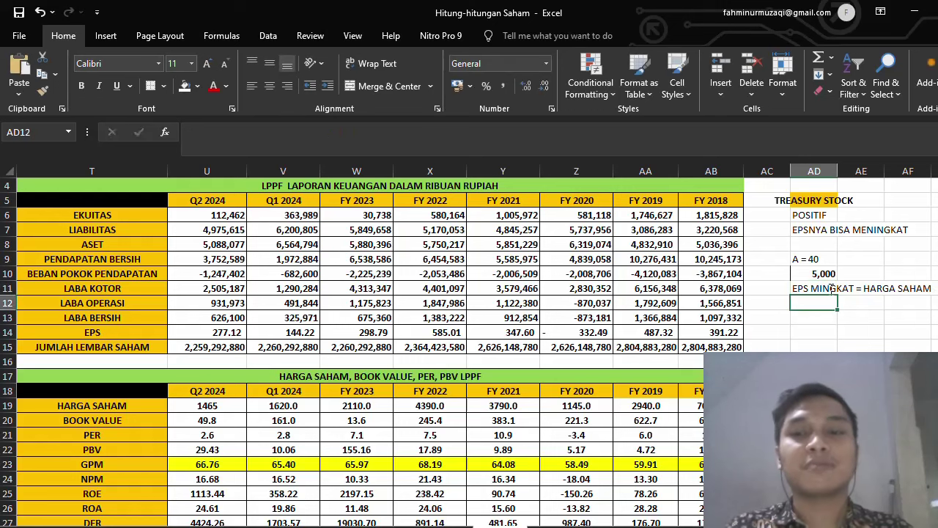
Step: Enter JADI TERJAGA in cell AD12, below the note about EPS and the share price
type("JADI YTERJAGA")
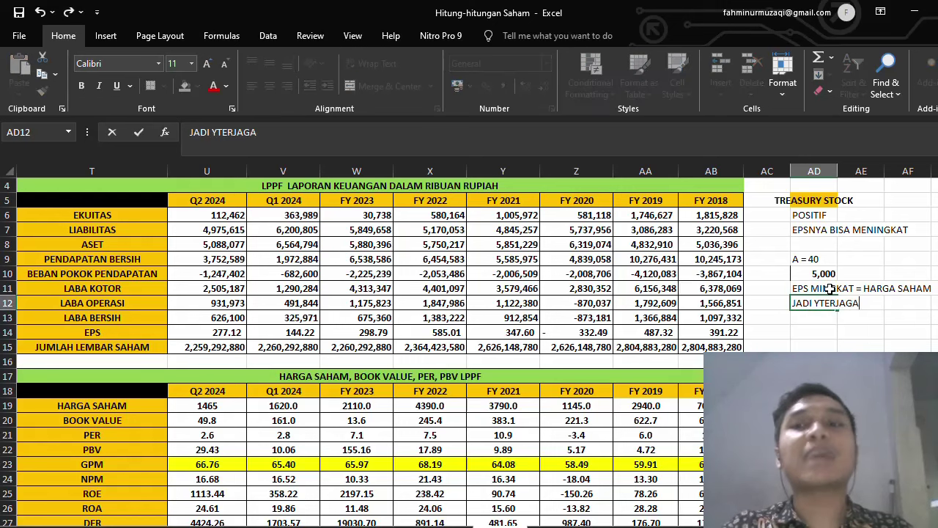
key("BackSpace")
key("BackSpace")
key("BackSpace")
key("BackSpace")
key("BackSpace")
key("BackSpace")
key("BackSpace")
key("BackSpace")
type("TERJA")
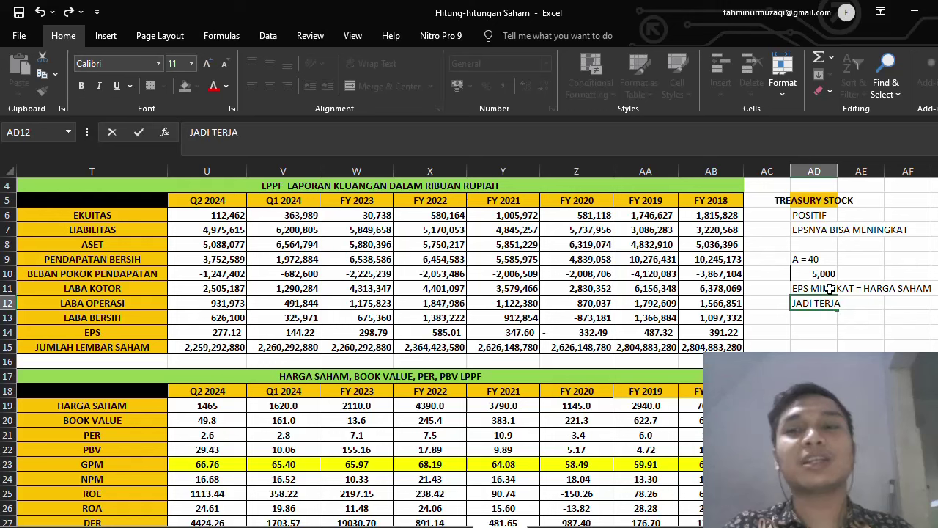
type("GA")
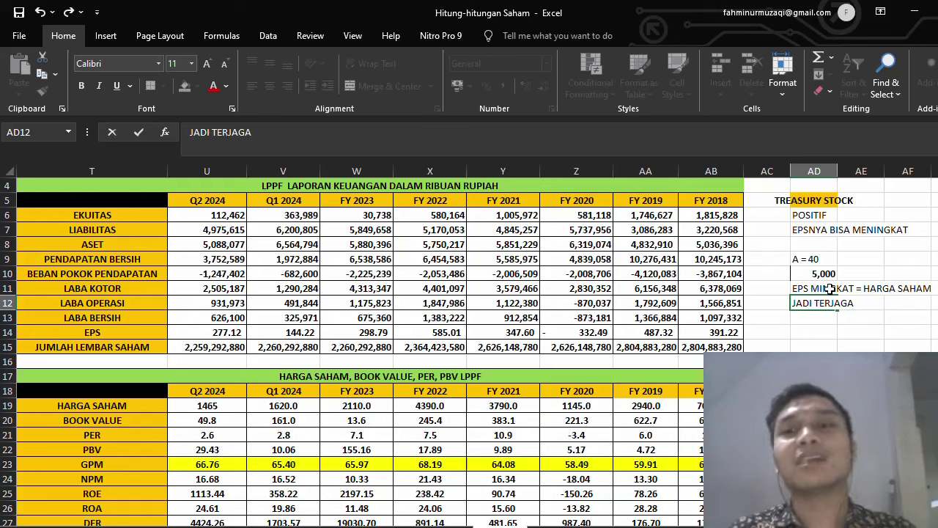
key("Return")
Step: Start the negative effects with NEGATIFNYA in cell AD14 and EKUITAS BEKURANG in cell AD15
key("Return")
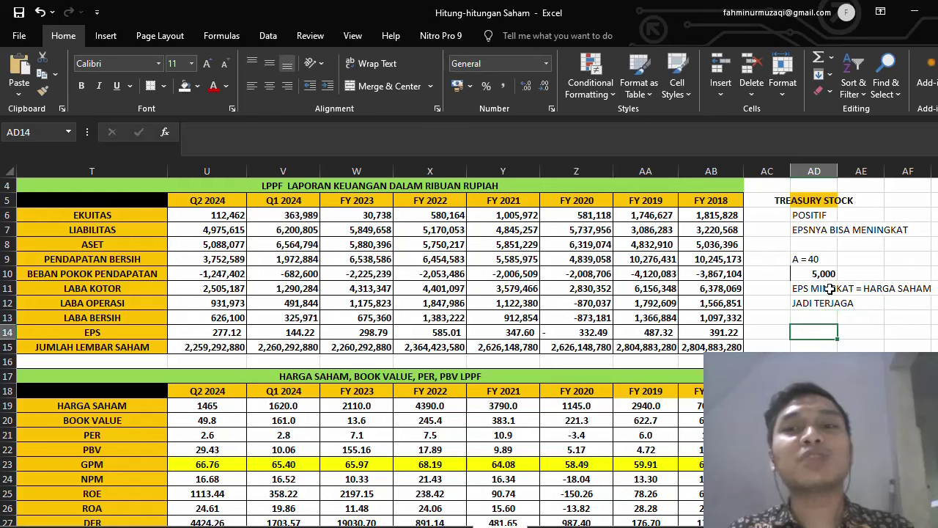
type("NEGATIFNYA")
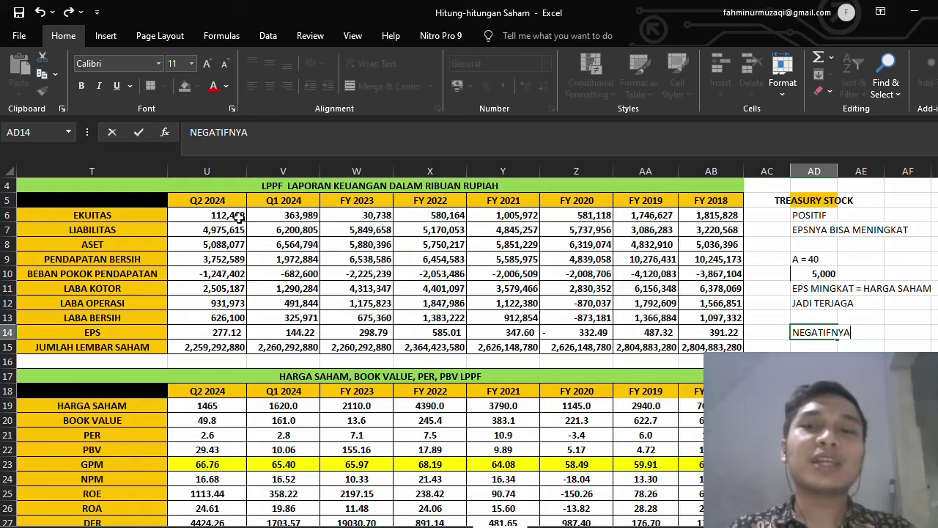
key("Return")
type("EKUITAS BEKURANG")
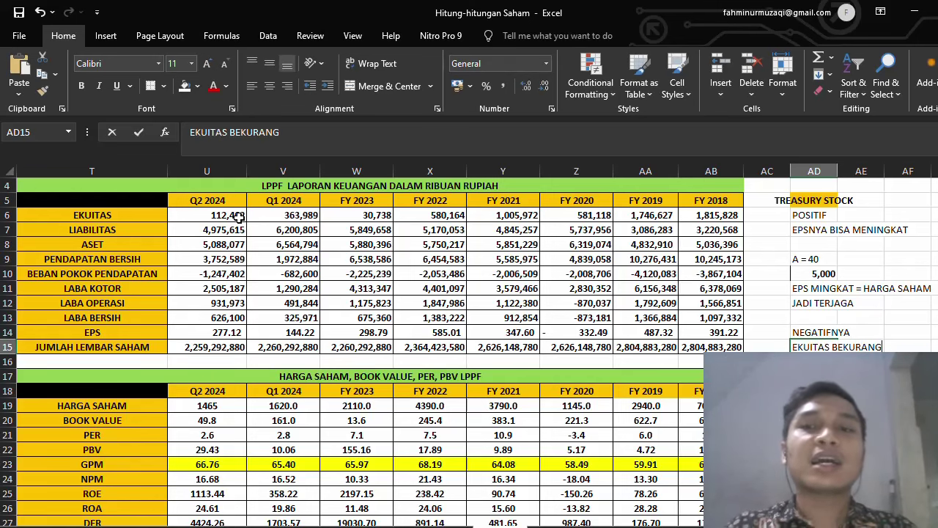
key("Return")
Step: Add BOOK VALUE BERKURANG in cell AD16 as the next negative effect
type("B")
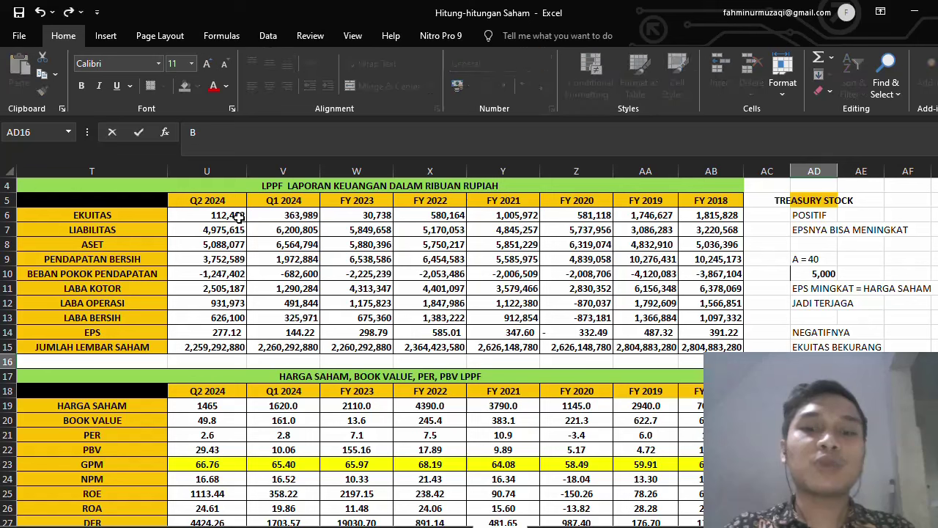
type("OOK VALUE BEKU")
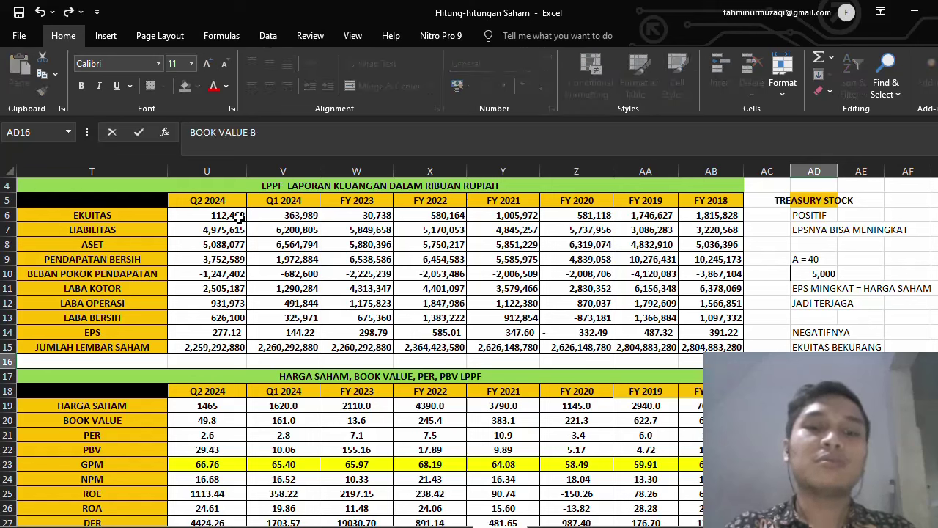
key("BackSpace")
key("BackSpace")
type("RKURANG")
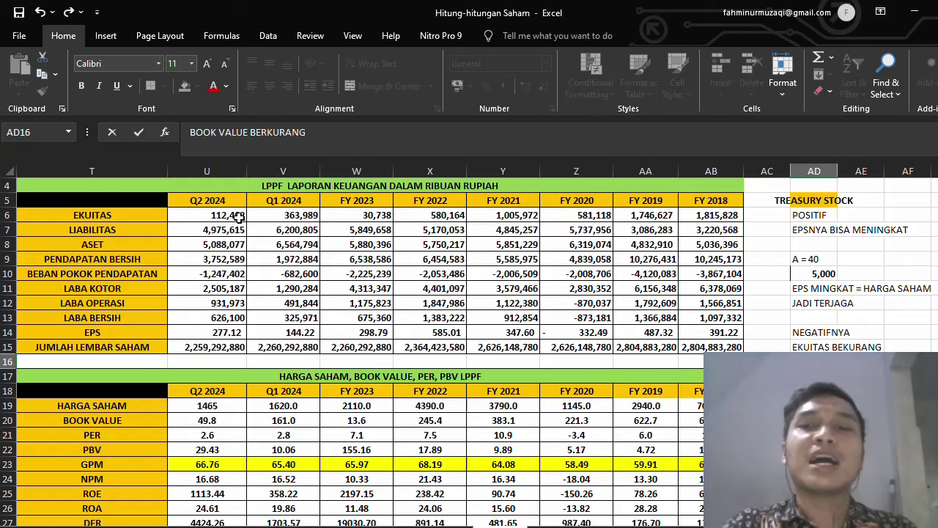
key("Return")
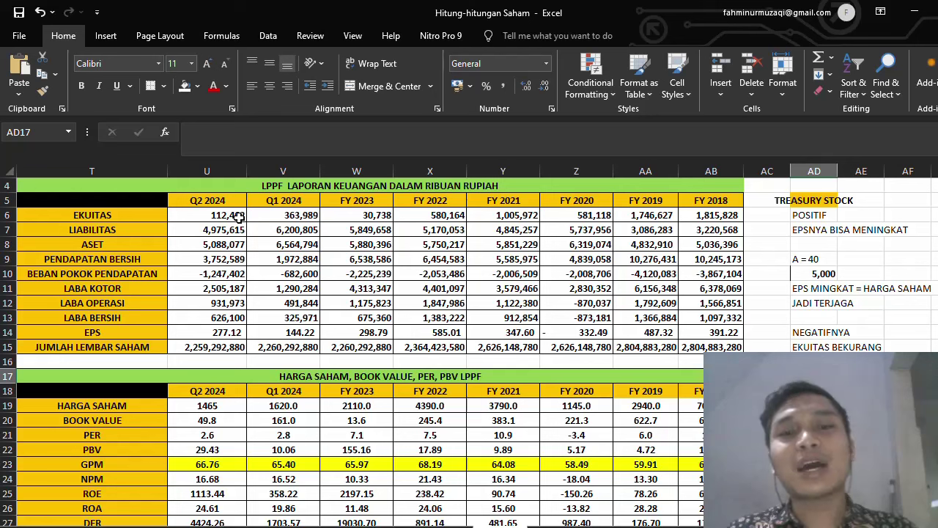
Step: Add DERNYA MENINGKAT in cell AD17, below the book value note
type("DER")
type("NYA")
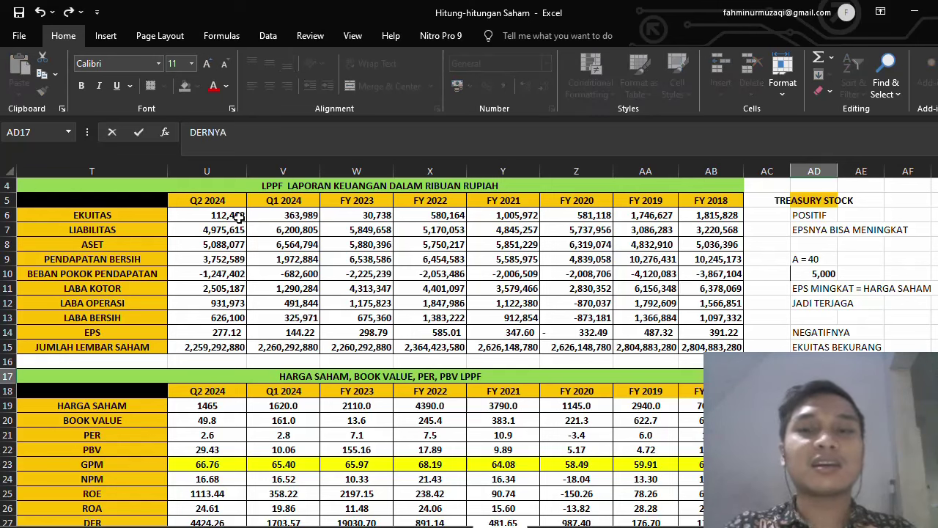
type(" MENINGKAT")
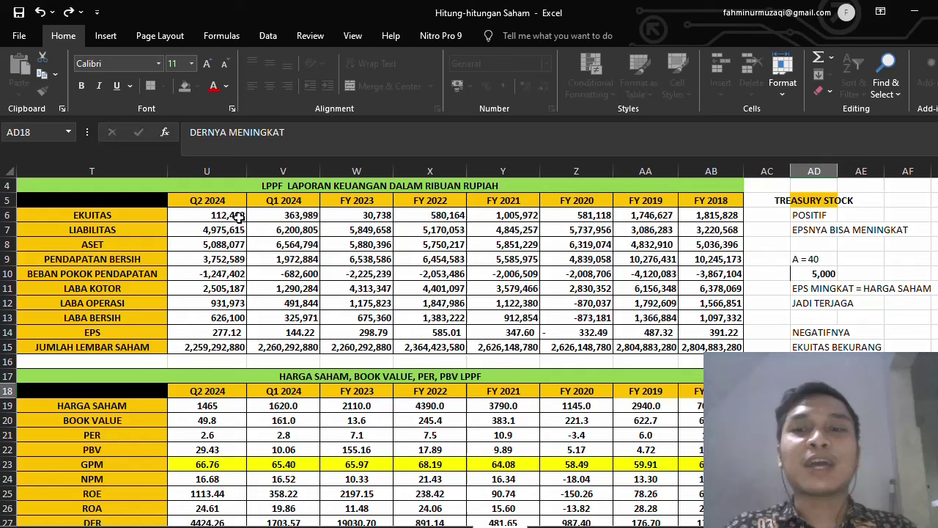
key("Return")
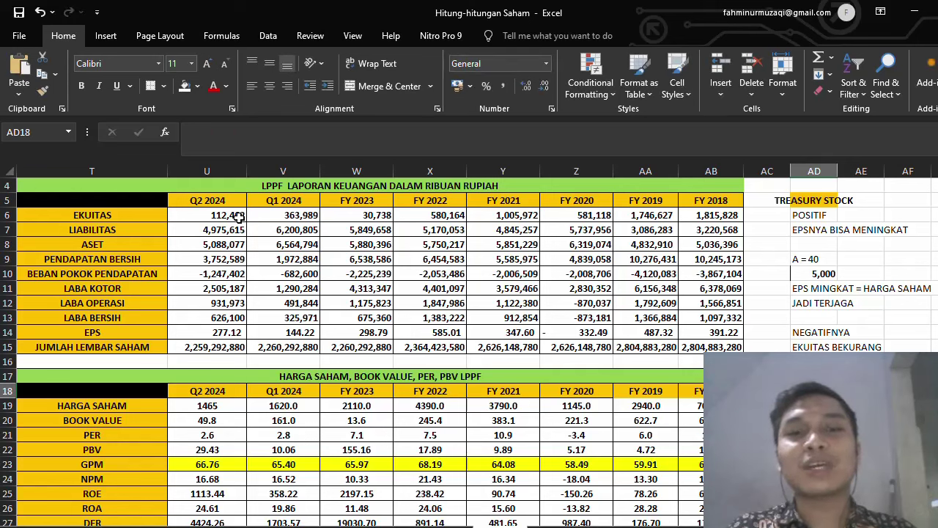
Step: Check the Q2 2024 ratios in column U from PBV down to DER
left_click(226, 453)
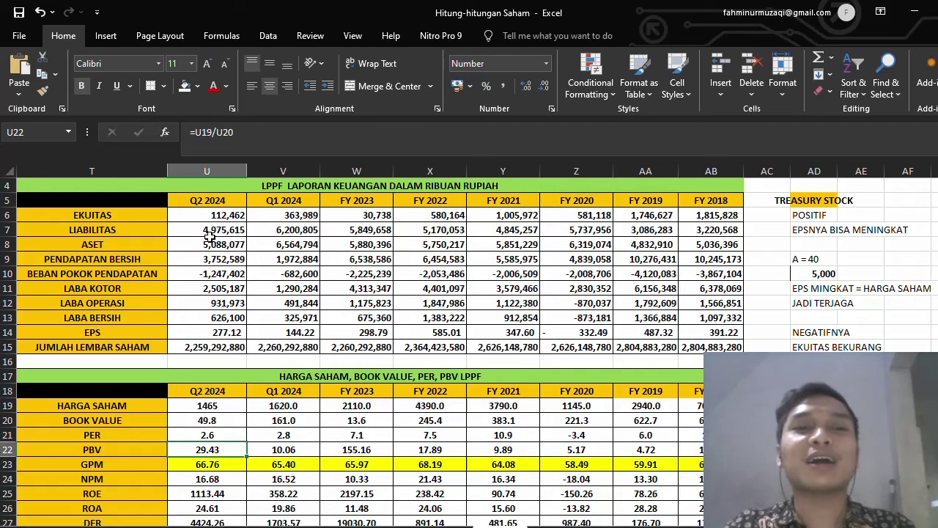
key("Down")
key("Down")
key("Down")
key("Down")
key("Down")
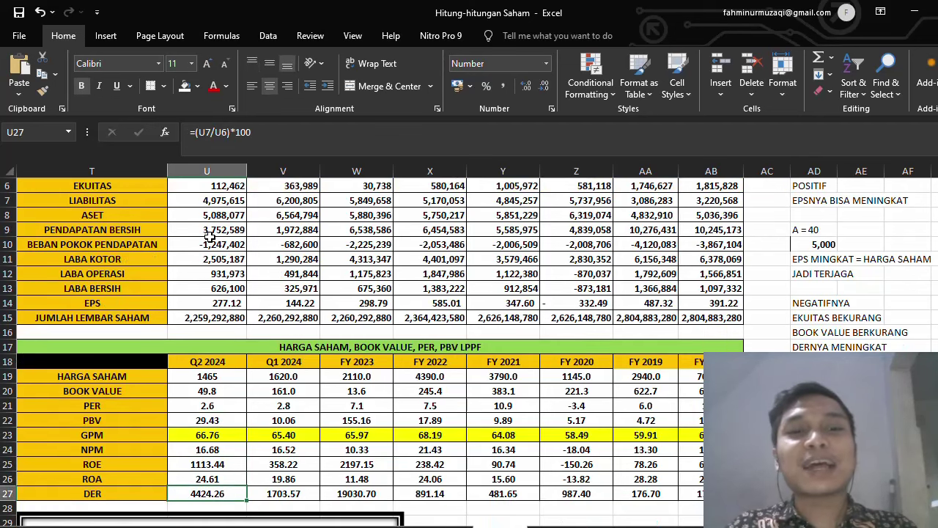
Step: Enter MODAL YANG MINIM in cell AD18, directly below DERNYA MENINGKAT
left_click(805, 348)
key("Return")
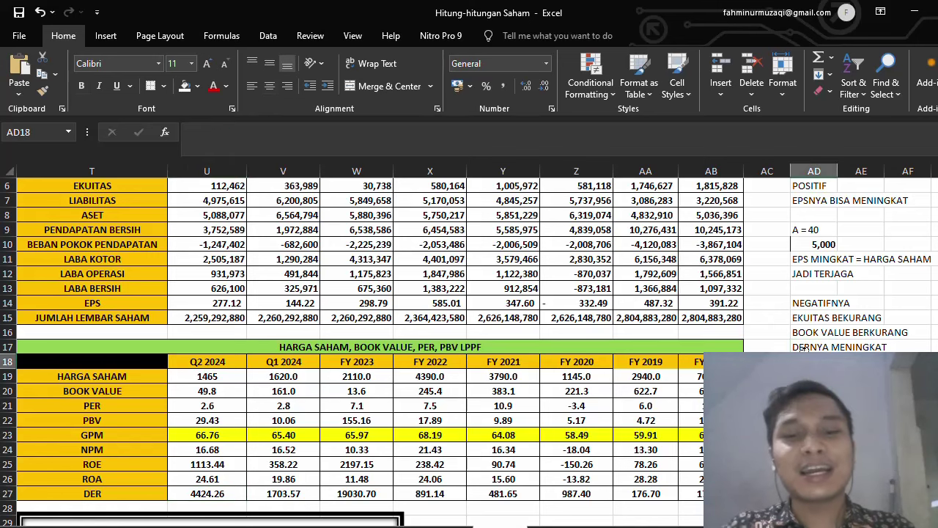
type("MODAL YANG")
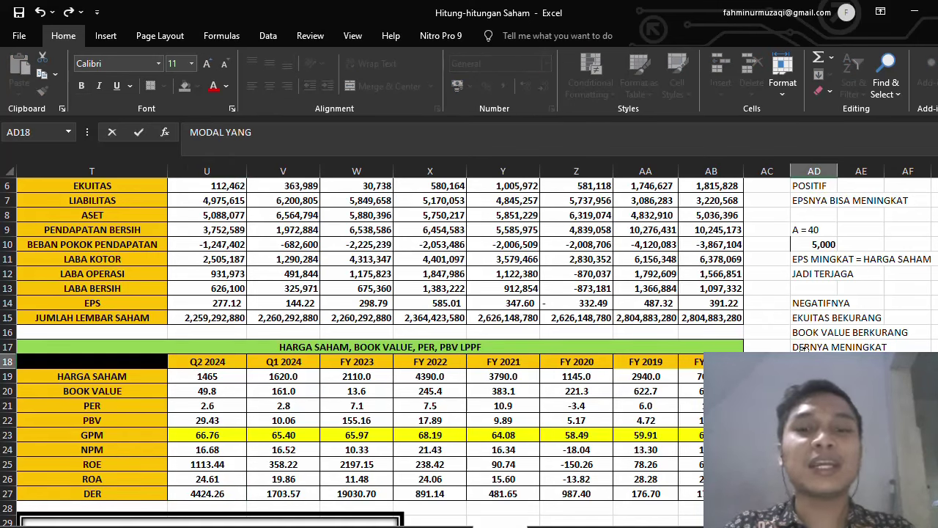
type(" MINIM")
key("Return")
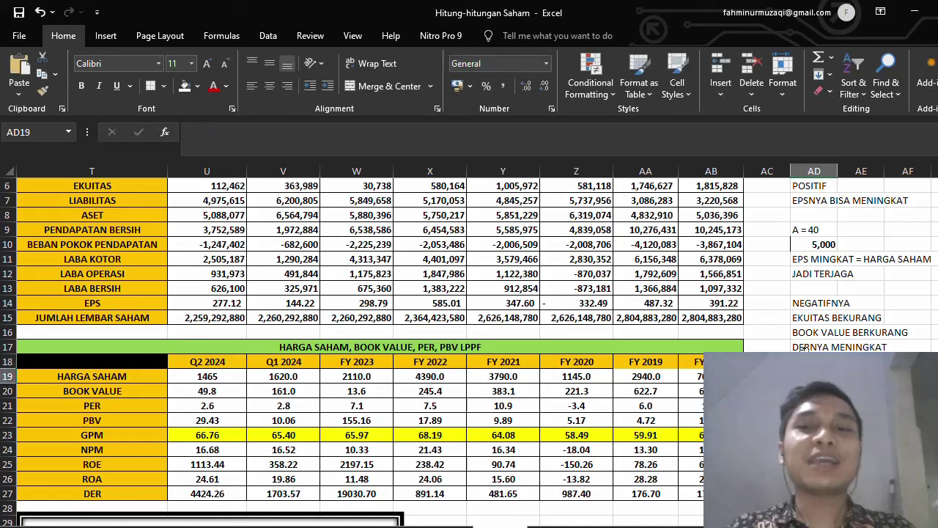
Step: Enter LIABILITASNYA BESAR in cell AD19, below MODAL YANG MINIM
key("Up")
key("Up")
key("Down")
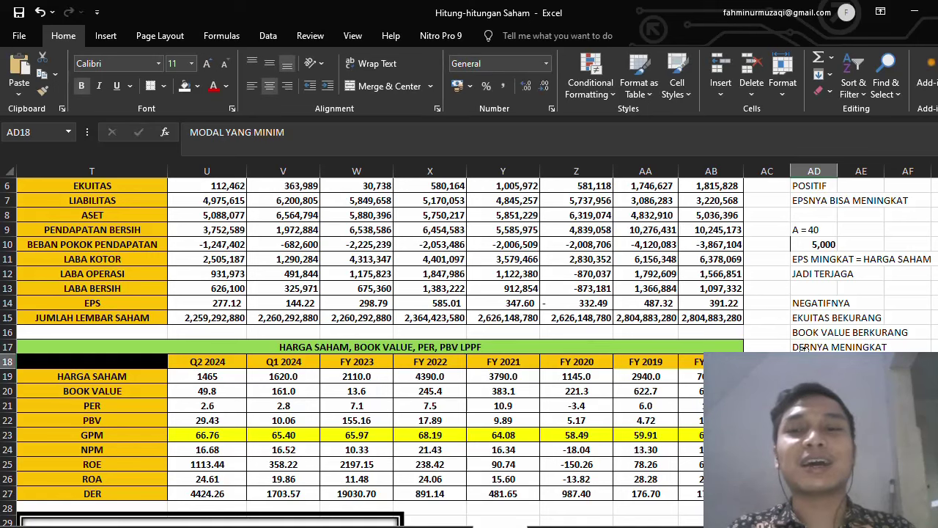
key("Down")
type("L")
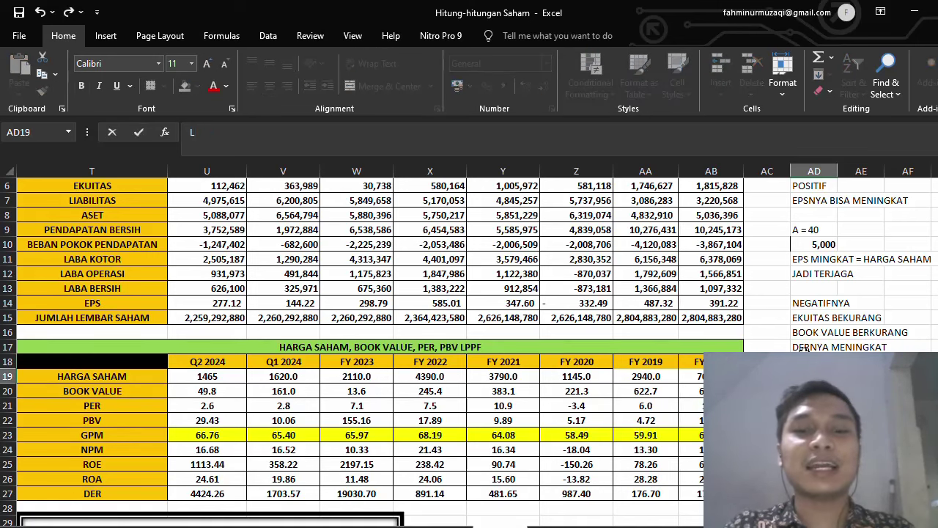
type("IABILITASNYA BESAR")
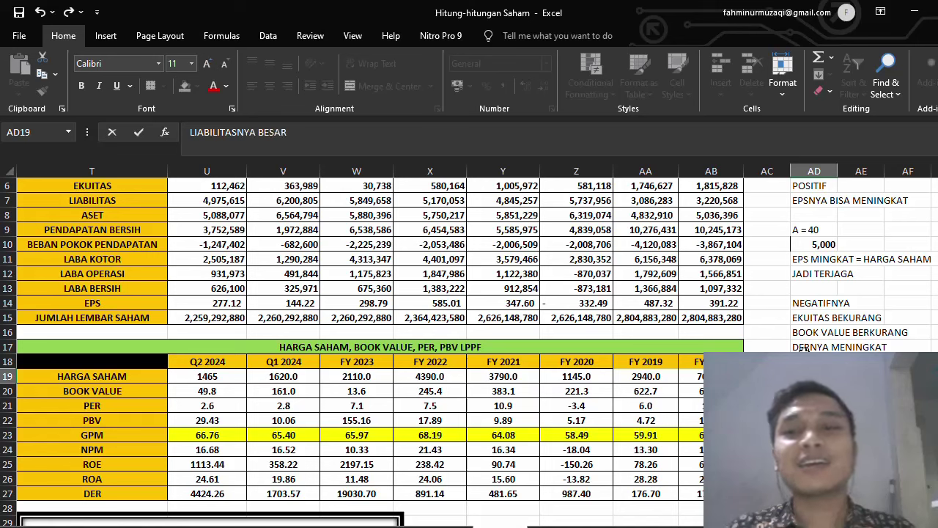
key("Return")
Step: Review the treasury stock notes in column AD from the top of the sheet back down to cell AD21
key("Down")
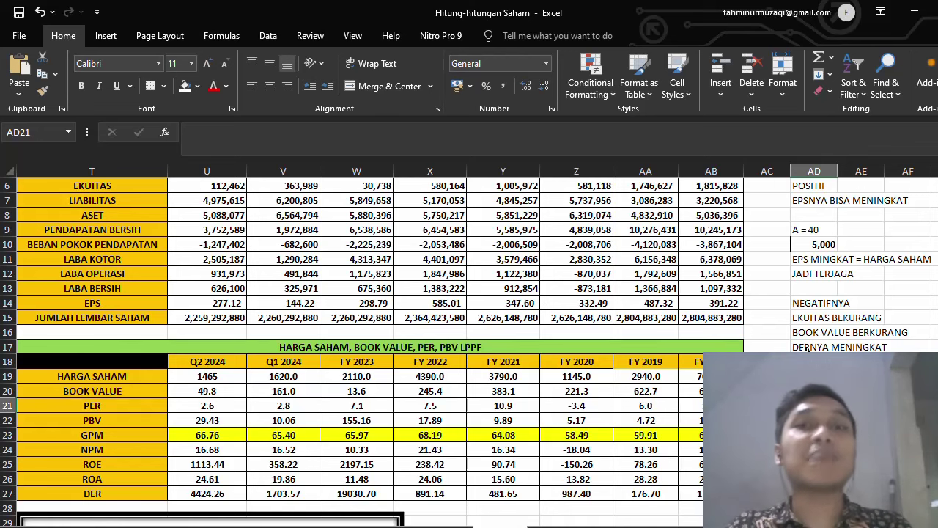
key("Up")
key("Up")
key("Up")
key("Up")
key("Up")
key("Up")
key("Up")
key("Up")
key("Up")
key("Up")
key("Up")
key("Up")
key("Up")
key("Up")
key("Up")
key("Up")
key("Up")
key("Up")
key("Up")
key("Up")
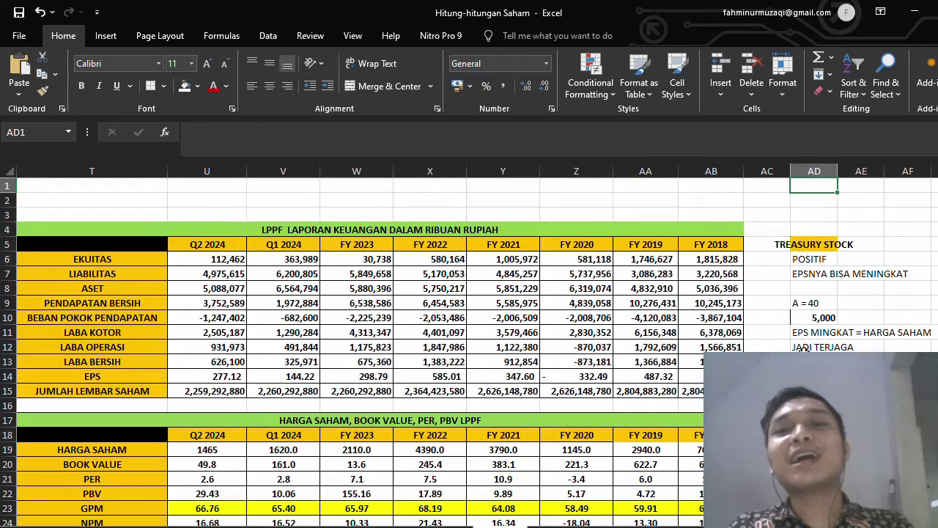
key("Down")
key("Down")
key("Down")
key("Down")
key("Down")
key("Down")
key("Down")
key("Down")
key("Down")
key("Down")
key("Down")
key("Down")
key("Down")
key("Down")
key("Down")
key("Down")
key("Down")
key("Down")
key("Down")
key("Down")
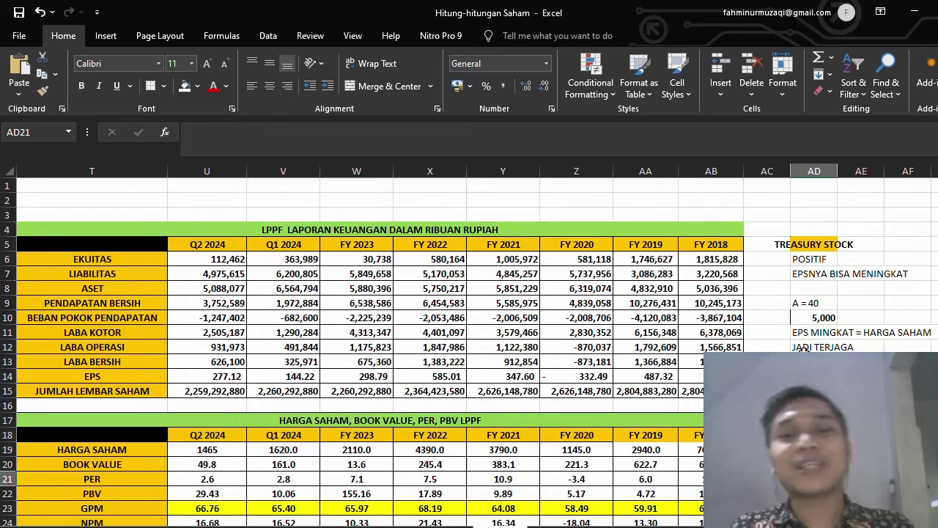
Step: Enter GAGAL BAYAR in cell AD21, two rows below LIABILITASNYA BESAR
type("GAGAL BAYAR")
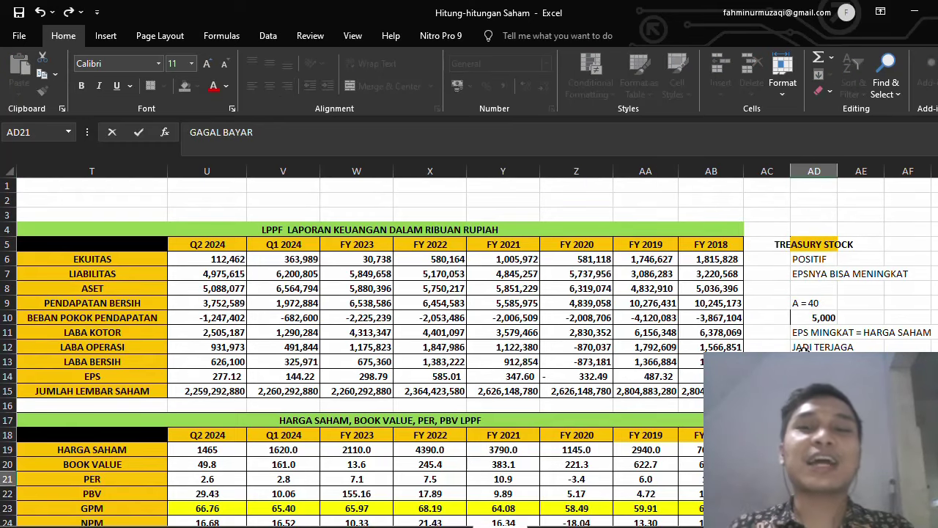
key("Return")
key("Down")
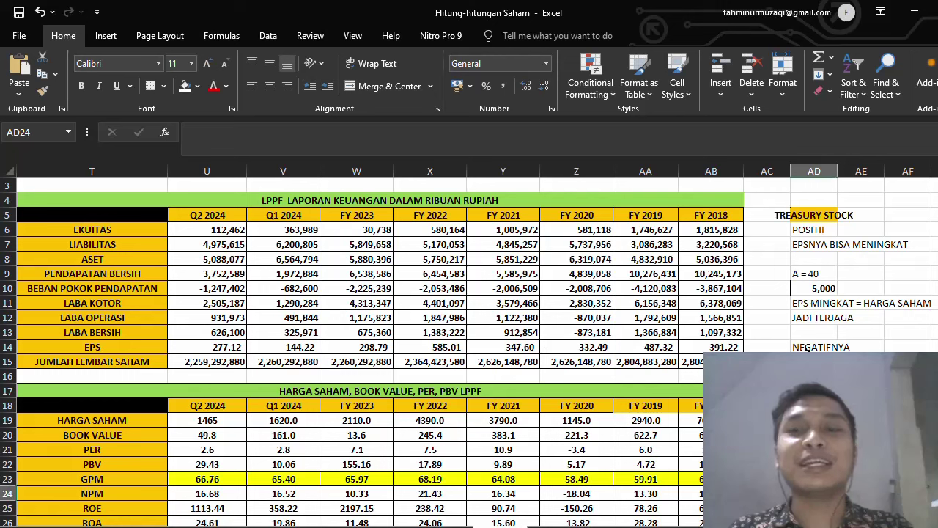
Step: List SANDANG, PANGAN and PAPAN in cells AD23, AD24 and AD25, below GAGAL BAYAR
type("SANDANG")
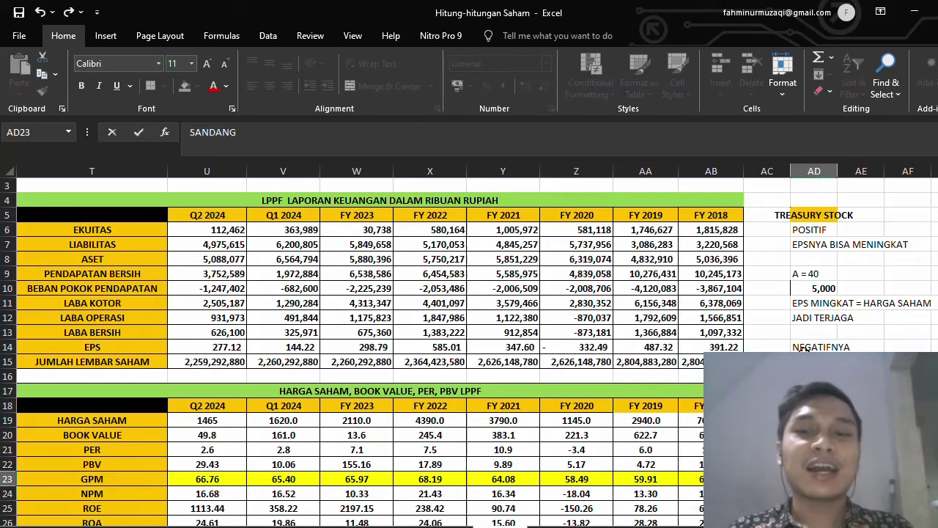
key("Return")
type("PANGAN")
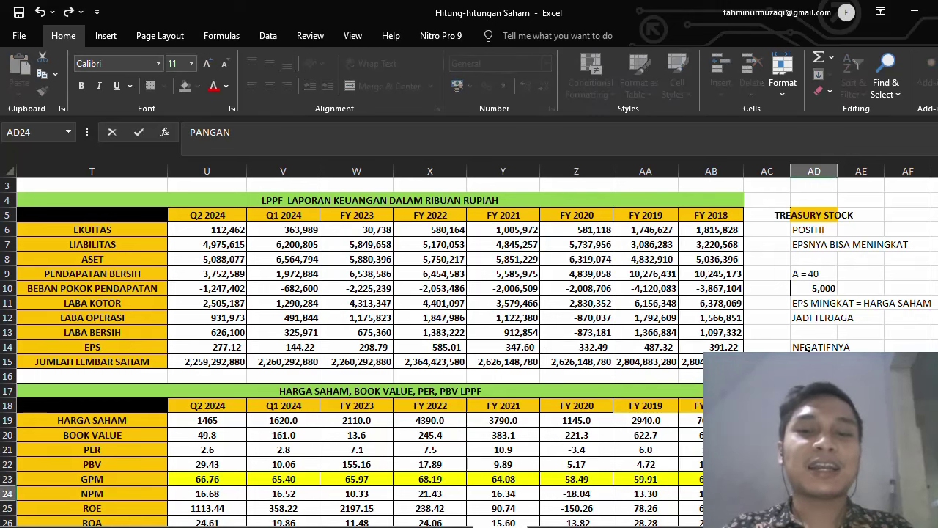
key("Return")
type("PAPAN")
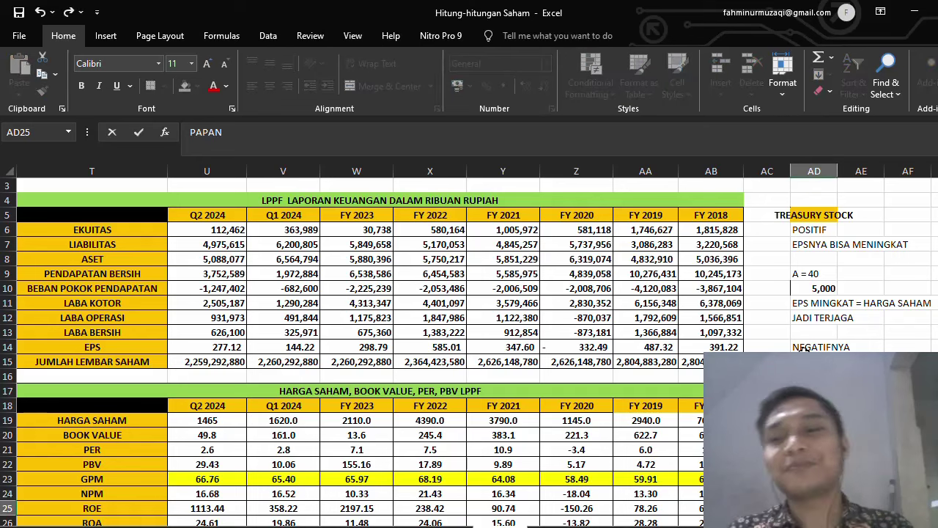
key("Return")
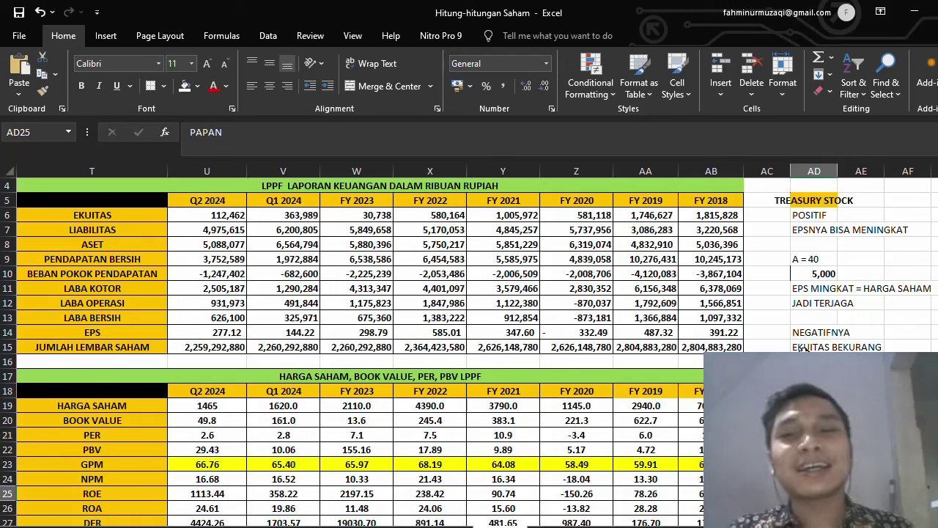
Step: Review the treasury stock notes, selecting the positive effects in AD7:AE12 and the negative effects in AD15:AE19
key("Up")
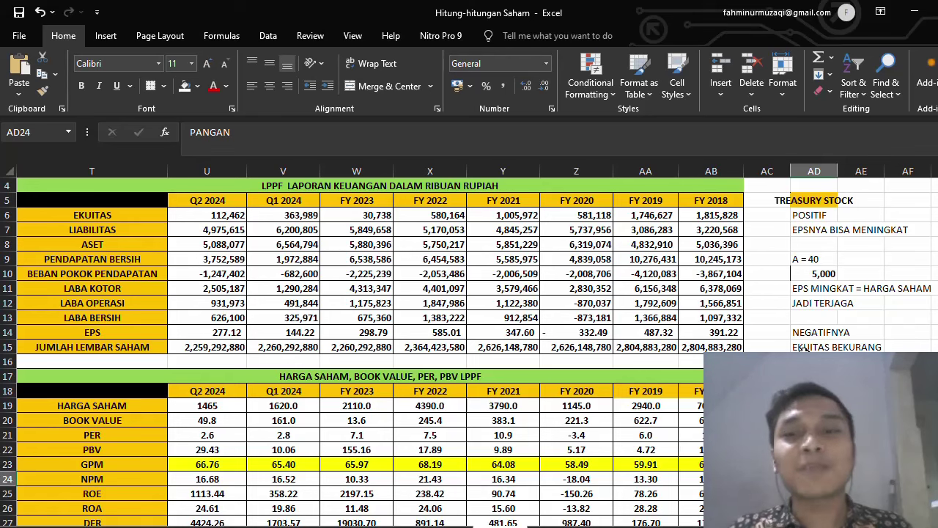
key("ctrl+z")
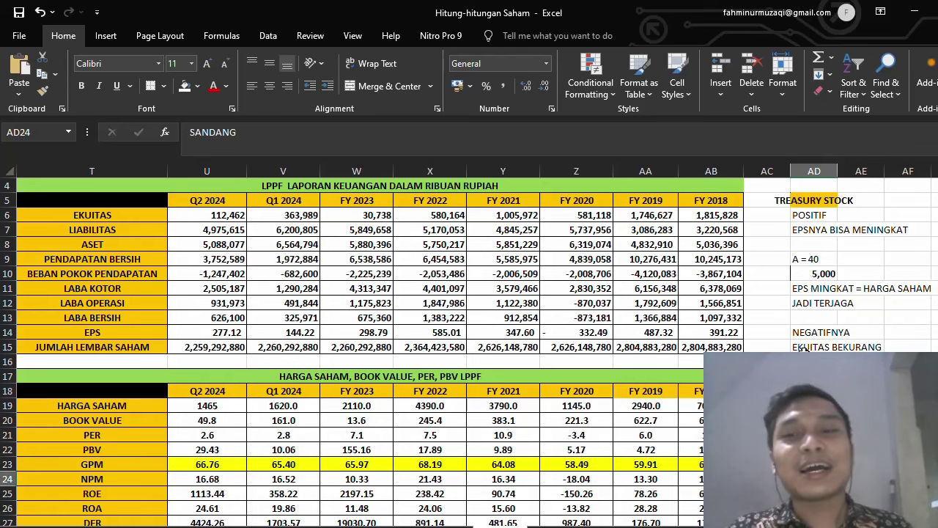
key("Down")
key("Down")
key("Down")
key("Down")
key("Down")
key("Down")
key("Down")
key("Down")
key("Right")
key("Right")
key("Right")
key("Right")
key("Right")
key("Right")
key("Right")
key("Right")
key("Right")
key("Right")
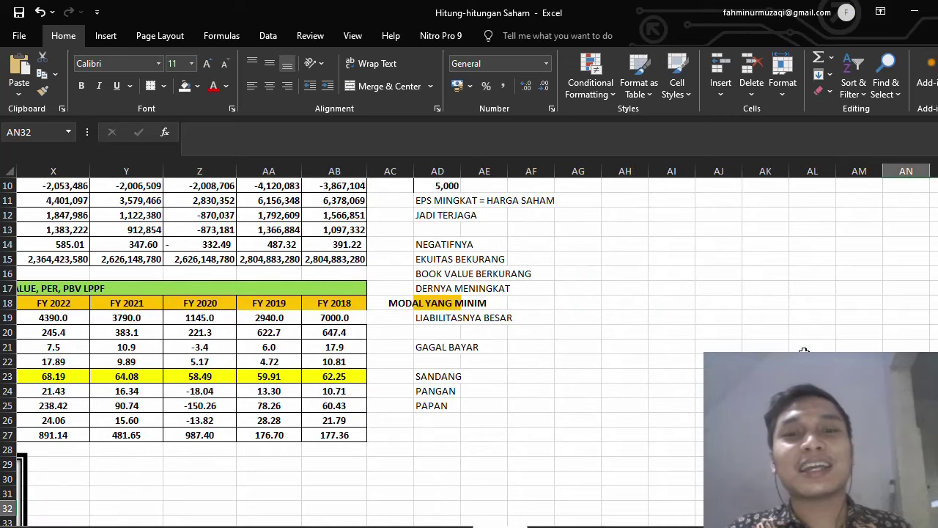
key("Up")
key("Up")
key("Up")
key("Up")
key("Up")
key("Up")
key("Up")
key("Up")
key("Up")
key("Up")
key("Up")
key("Up")
key("Up")
key("Up")
key("Up")
key("Up")
key("Up")
key("Up")
key("Up")
key("Up")
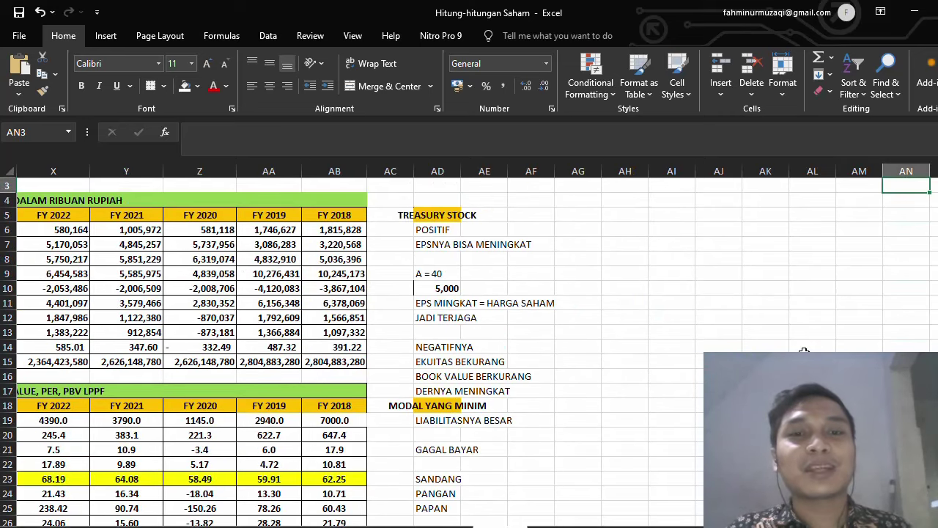
left_click_drag(433, 242, 503, 319)
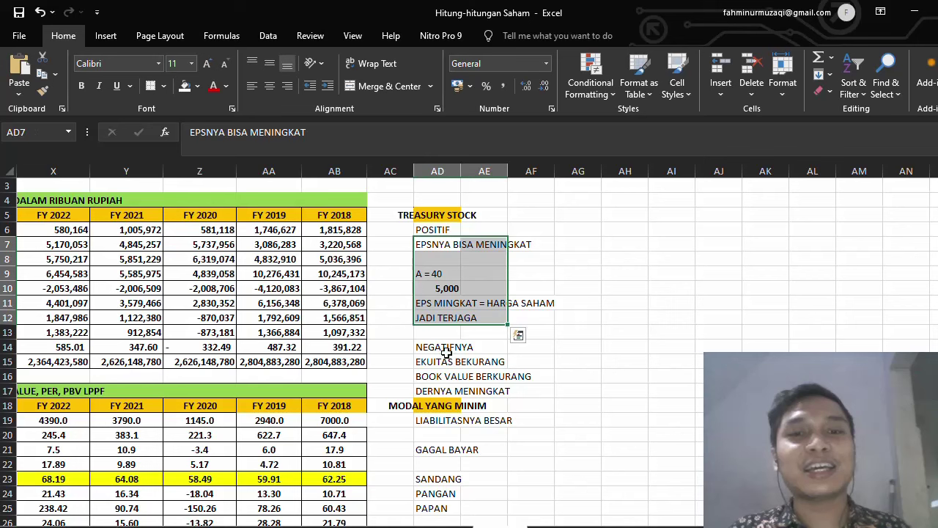
left_click_drag(438, 361, 499, 418)
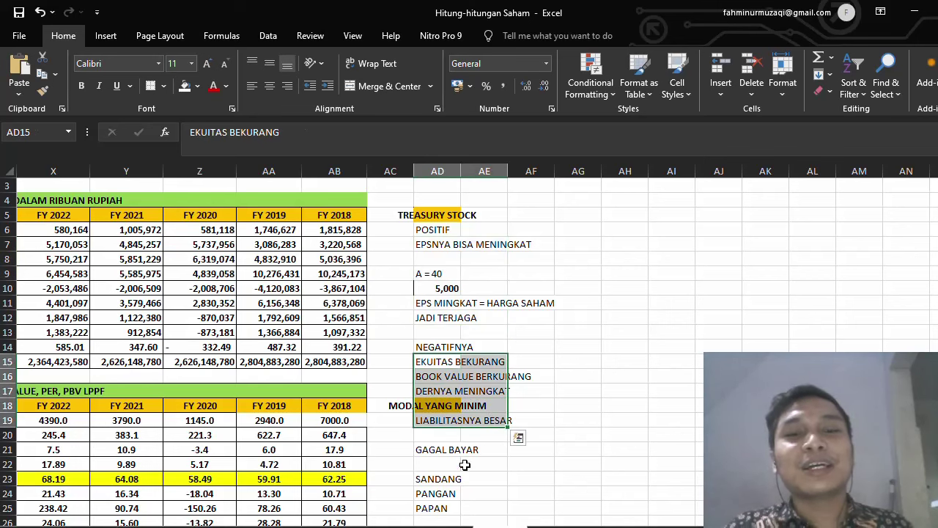
Step: Review the SANDANG, PANGAN and PAPAN notes in column AD and the empty area around them
left_click(448, 478)
key("Down")
key("Down")
key("Down")
key("Down")
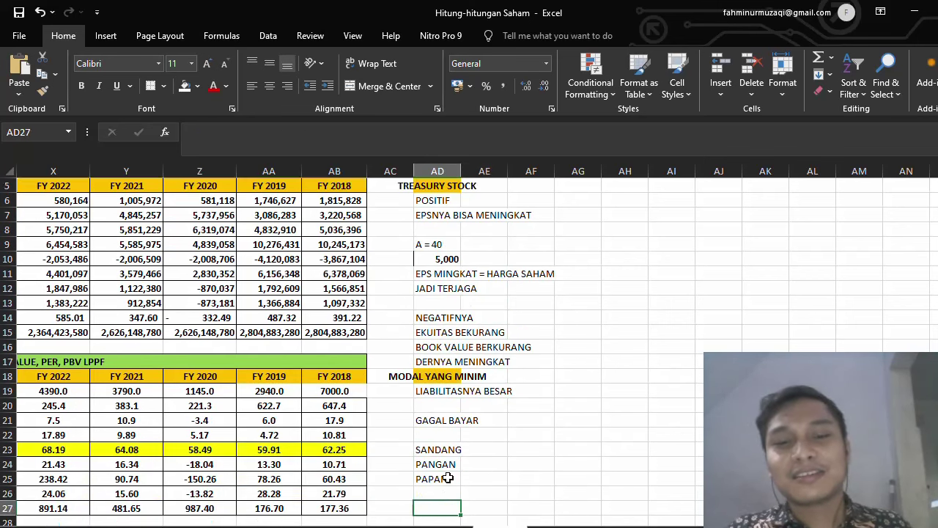
key("Up")
key("Up")
key("Up")
key("Up")
key("Right")
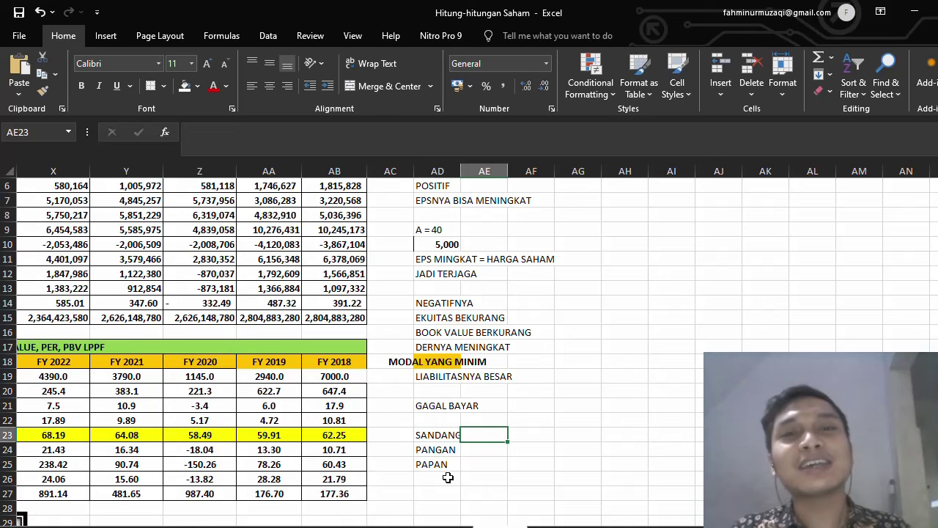
key("Right")
key("Right")
key("Right")
key("Right")
key("Right")
key("Right")
key("Right")
key("Right")
key("Right")
key("Right")
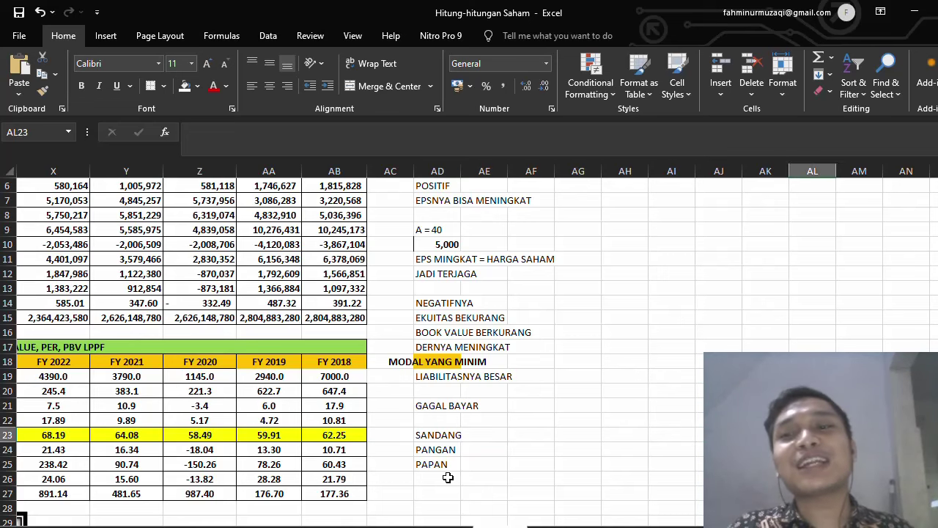
key("Right")
key("Right")
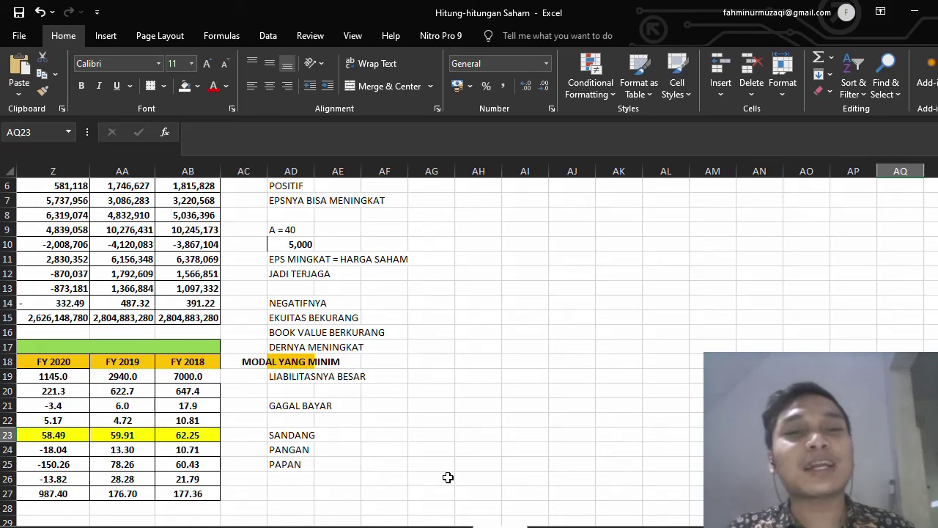
left_click(300, 440)
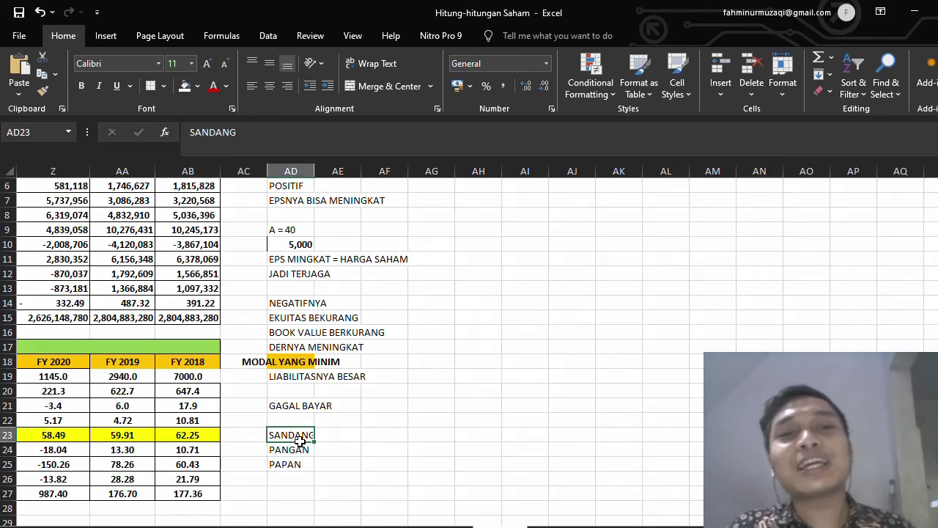
Step: Check the Q2 2024 DER in cell U27 of the ratio table
key("Left")
key("Left")
key("Left")
key("Left")
key("Left")
key("Left")
key("Left")
key("Left")
key("Left")
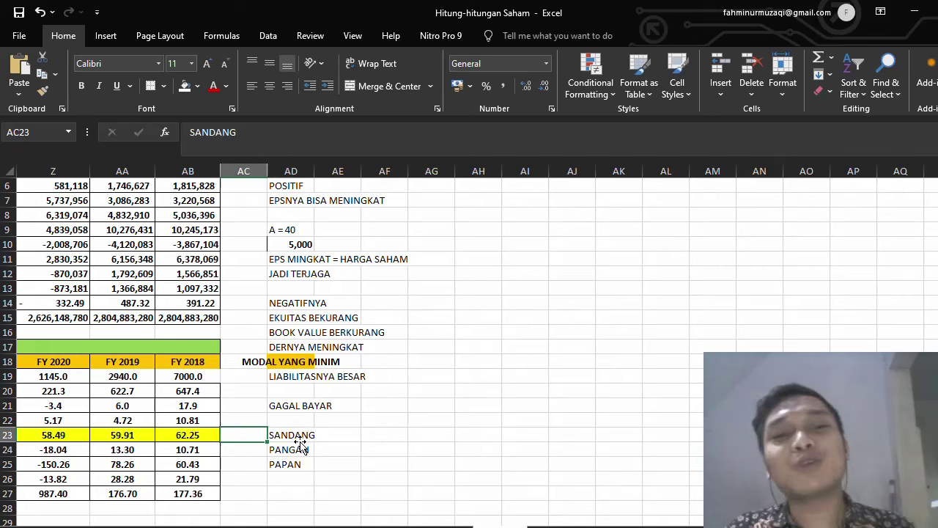
key("Left")
key("Left")
key("Down")
key("Down")
key("Down")
key("Down")
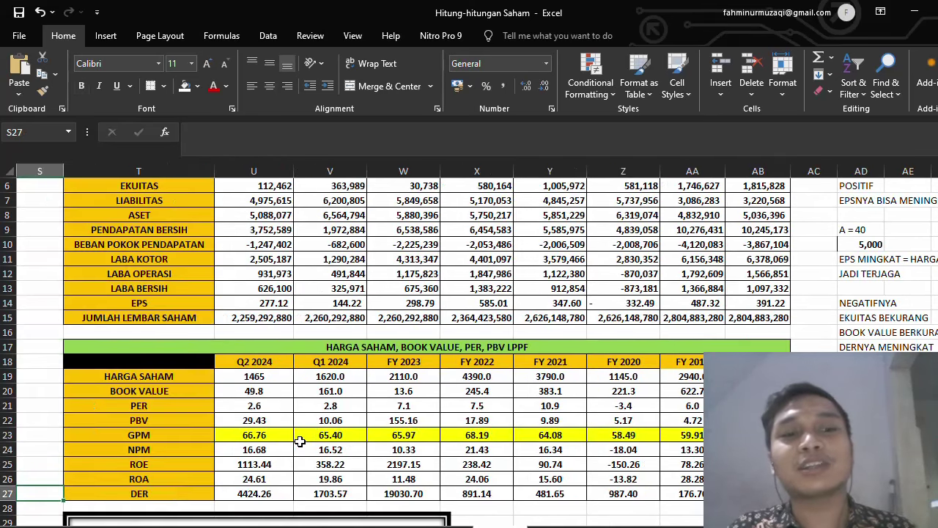
key("Right")
key("Right")
scroll(299, 441, "down", 1)
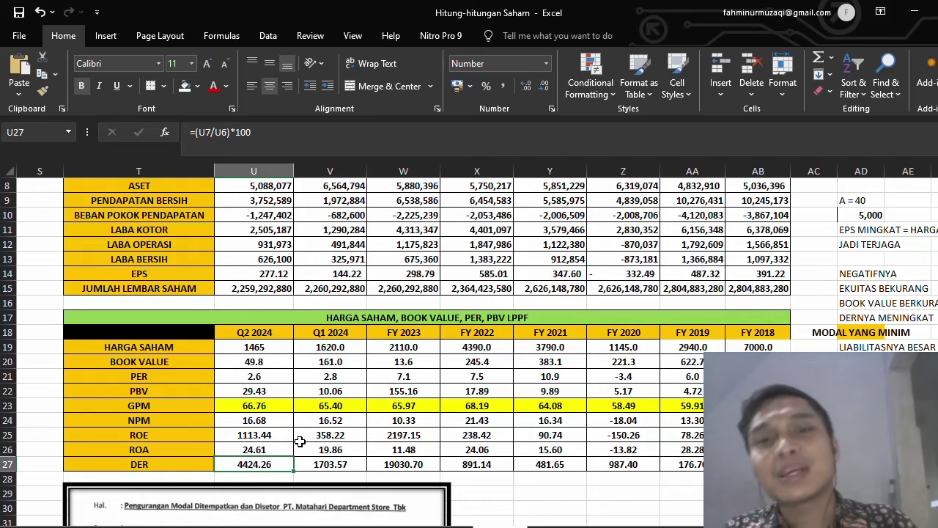
Step: Write MPPA in cell AD27, two rows below PAPAN
key("Right")
key("Right")
key("Right")
key("Right")
key("Right")
key("Right")
key("Right")
key("Right")
key("Right")
key("Right")
key("Right")
key("Right")
key("Right")
key("Right")
key("Left")
key("Left")
key("Left")
key("Left")
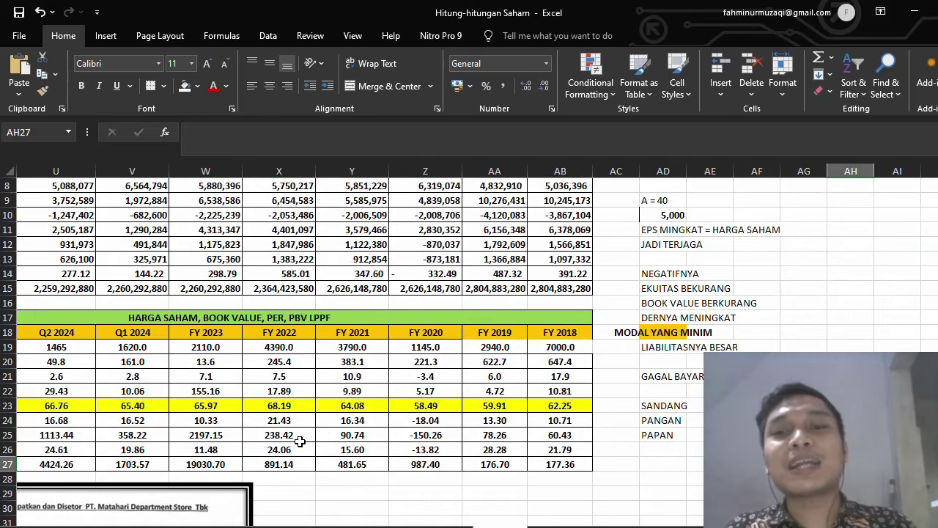
key("Left")
type("MPPA")
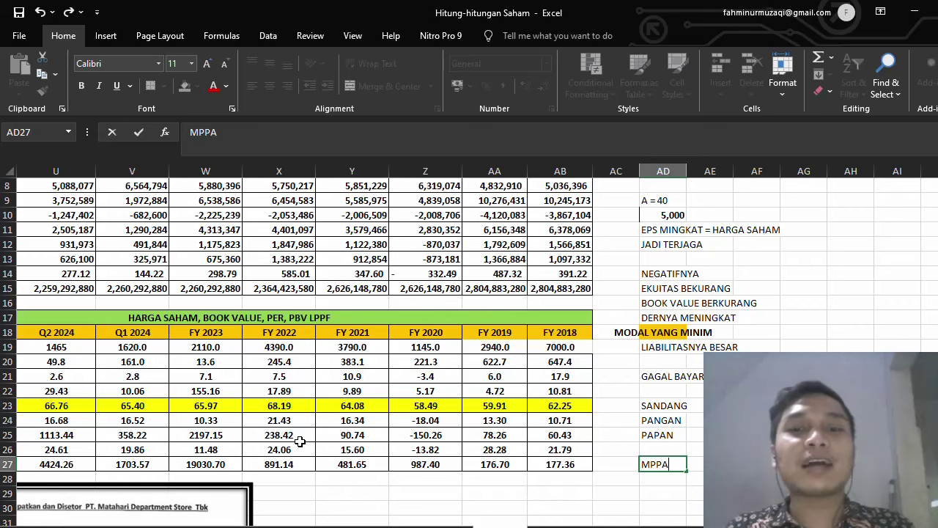
Step: Switch to the browser and change the Google search from LPPF SAHAM to MPPA SAHAM
key("alt+Tab")
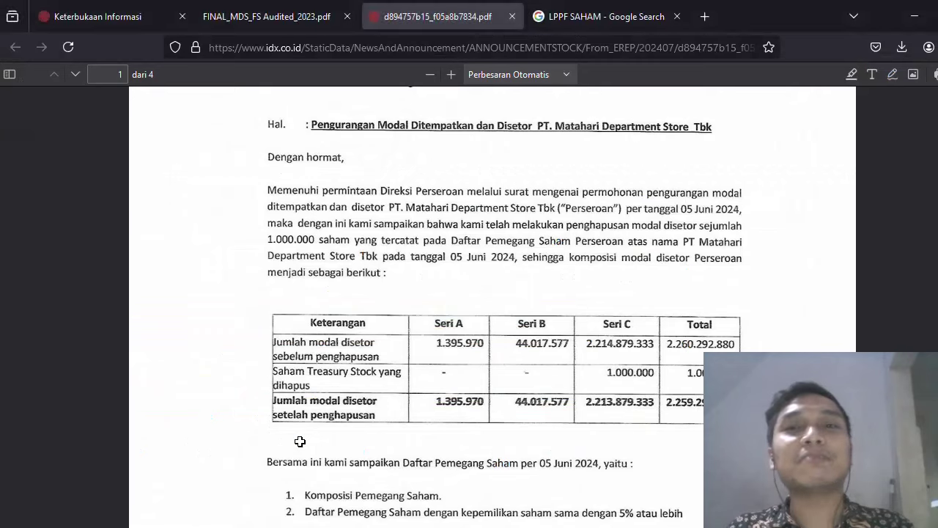
left_click(587, 15)
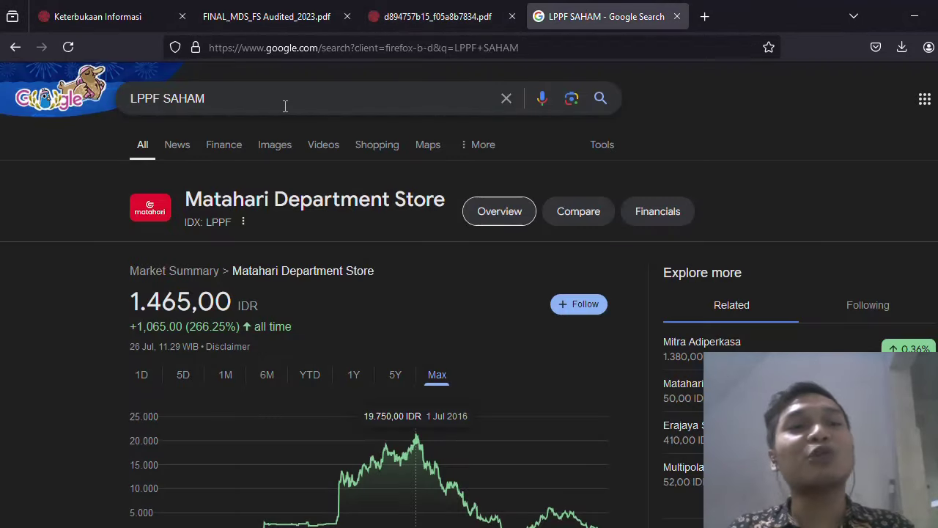
left_click(285, 106)
key("BackSpace")
key("BackSpace")
key("BackSpace")
key("BackSpace")
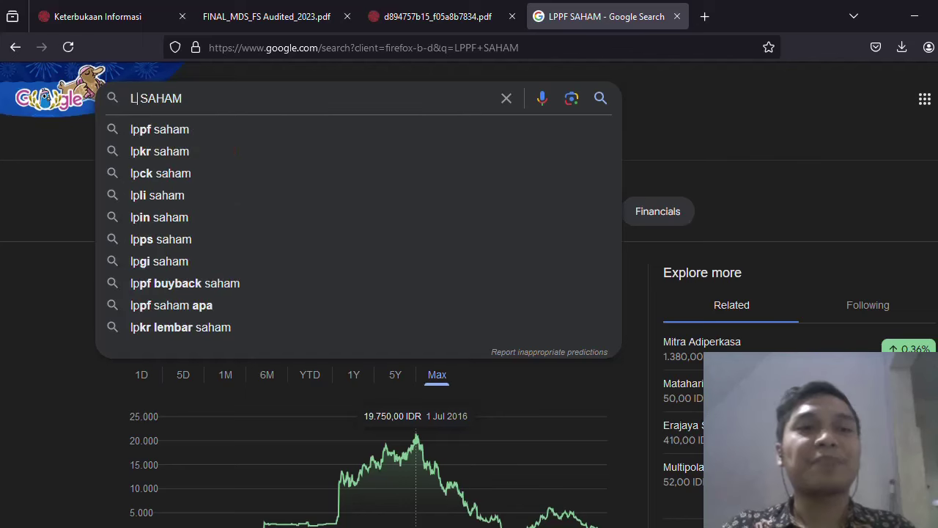
type("MPPA")
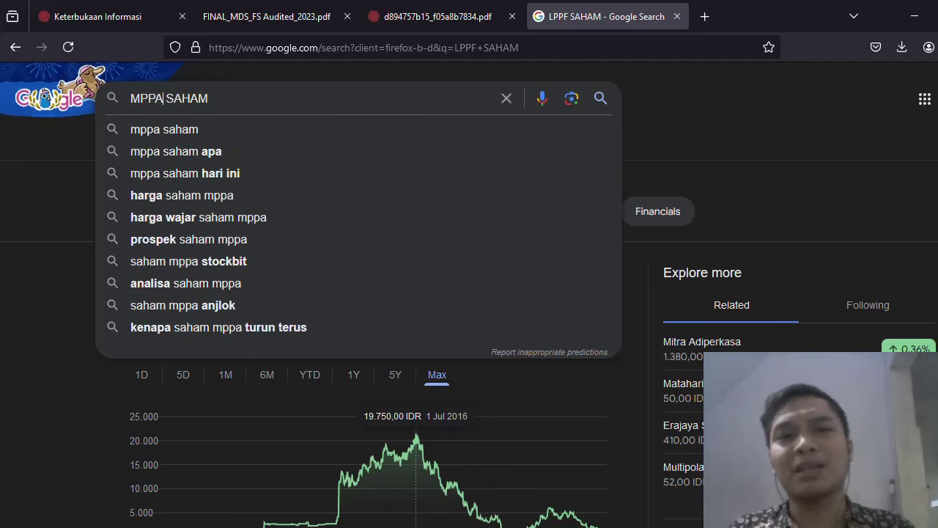
key("Return")
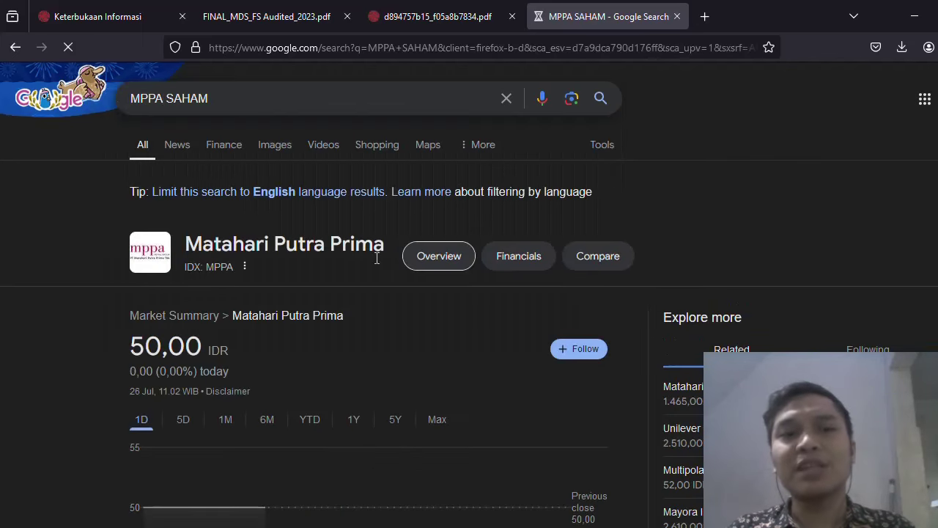
Step: Examine Matahari Putra Prima's share price chart over five years and over its maximum range
left_click(395, 419)
scroll(408, 423, "down", 1)
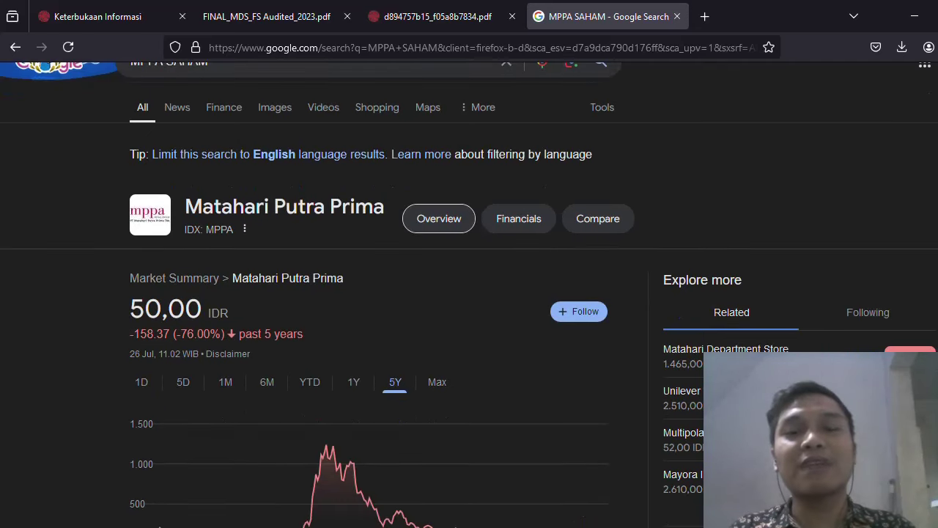
scroll(408, 423, "down", 3)
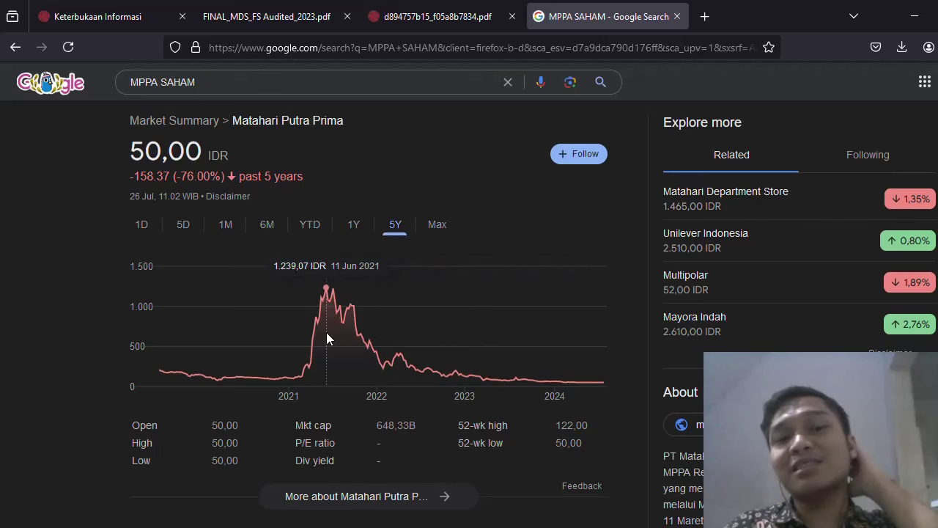
left_click(438, 226)
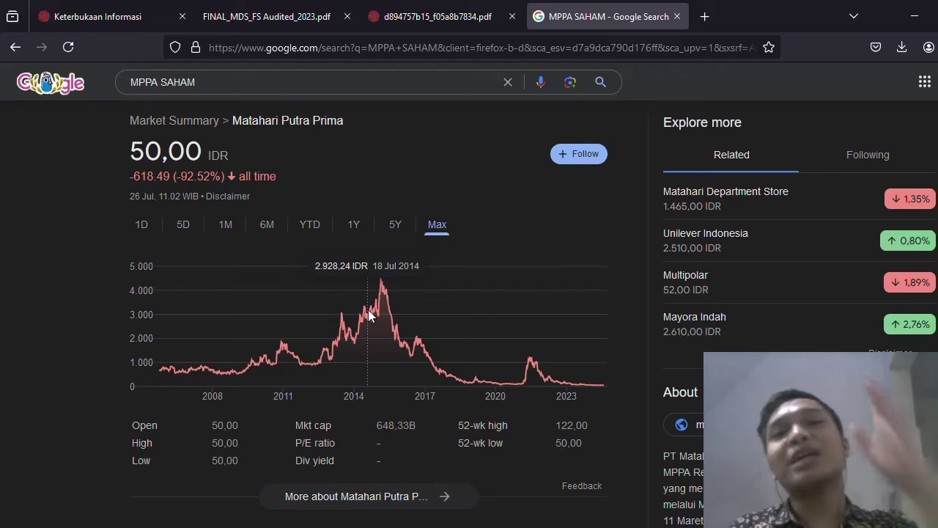
scroll(502, 318, "up", 2)
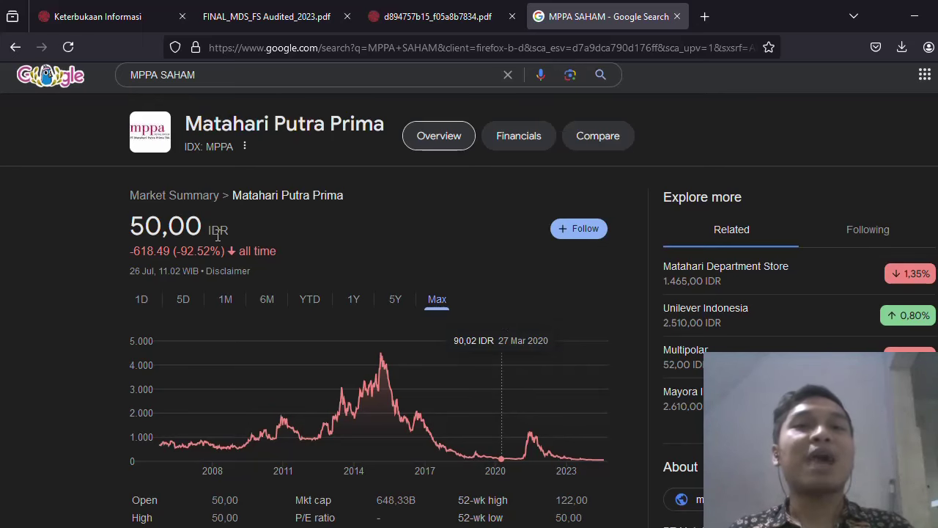
Step: Return to the Excel workbook, commit the MPPA entry and go to cell AF15 beside EKUITAS BEKURANG
key("alt+Tab")
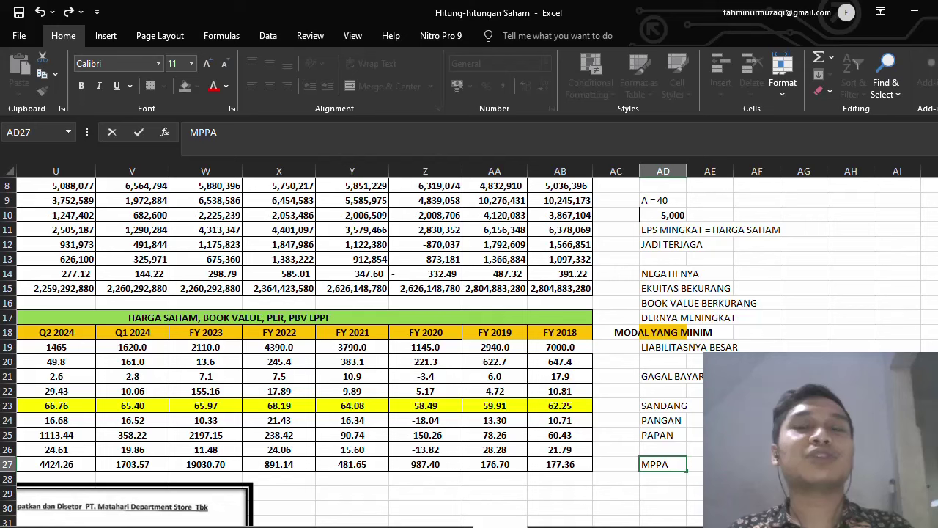
key("Up")
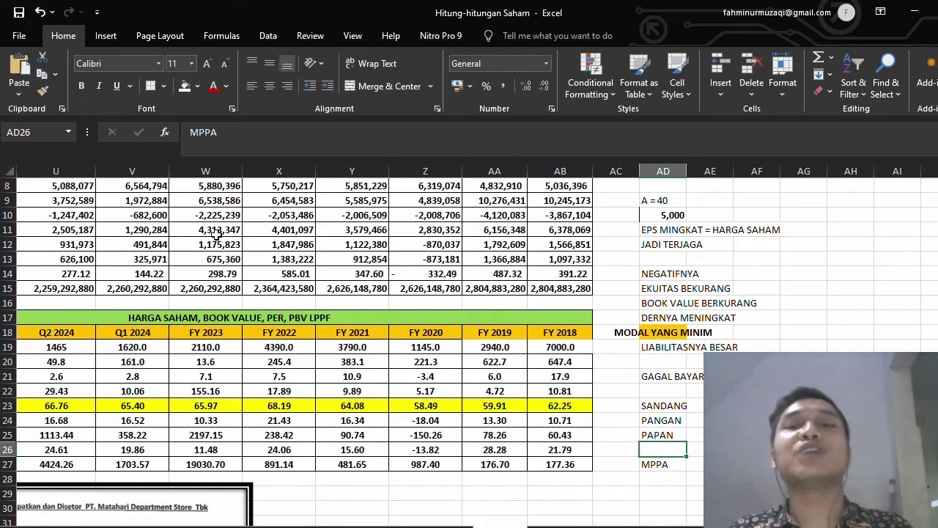
key("Up")
key("Right")
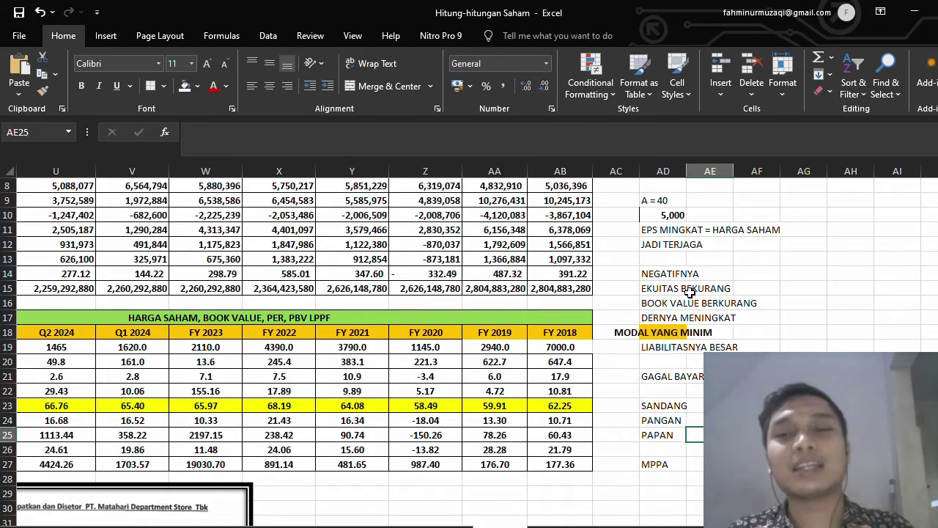
key("Right")
key("Up")
key("Up")
key("Up")
key("Up")
key("Up")
key("Up")
key("Up")
key("Up")
key("Up")
key("Up")
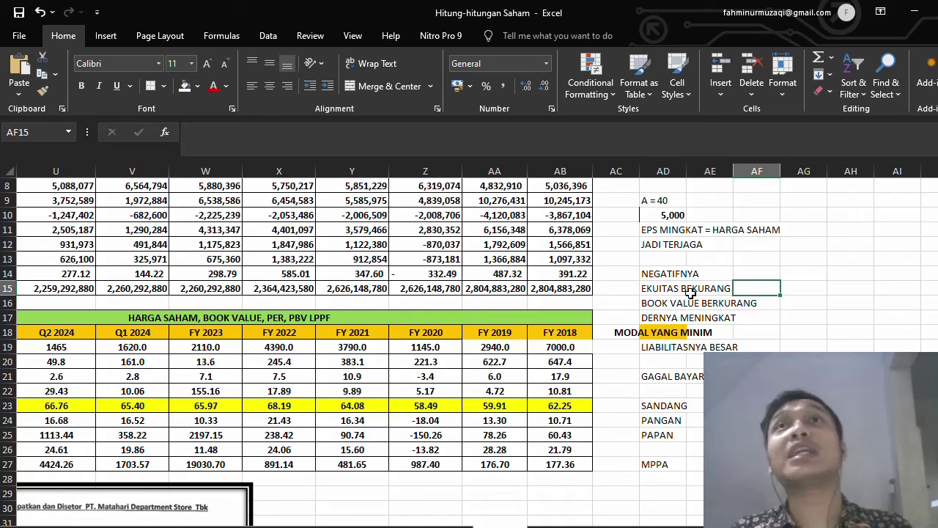
key("Right")
key("Right")
key("Right")
key("Right")
key("Right")
key("Right")
key("Right")
key("Right")
key("Right")
key("Right")
key("Right")
key("Right")
key("Right")
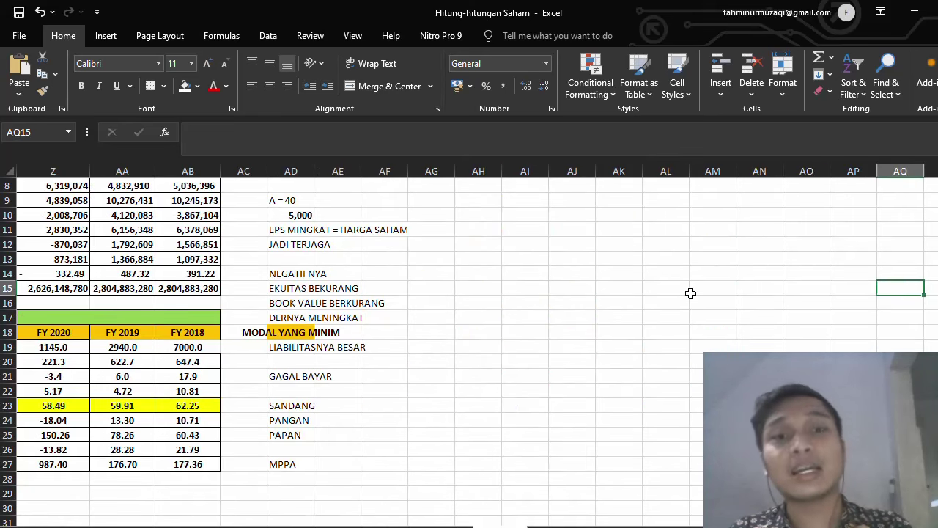
key("Up")
key("Up")
key("Up")
key("Up")
key("Up")
key("Up")
key("Up")
key("Up")
key("Up")
key("Up")
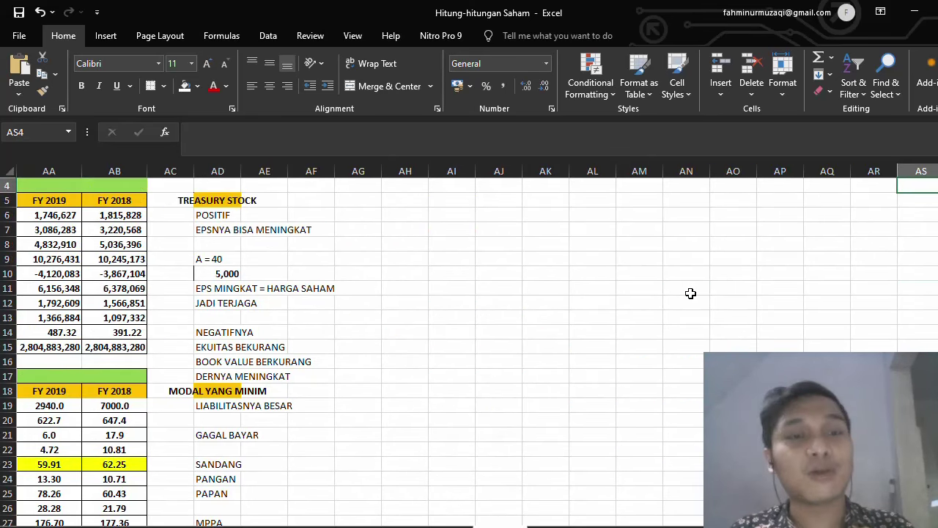
key("Down")
key("Down")
key("Down")
key("Down")
key("Down")
key("Down")
key("Down")
key("Down")
key("Down")
key("Down")
key("Down")
key("Down")
key("Down")
key("Down")
key("Down")
key("Down")
key("Down")
key("Down")
key("Down")
key("Down")
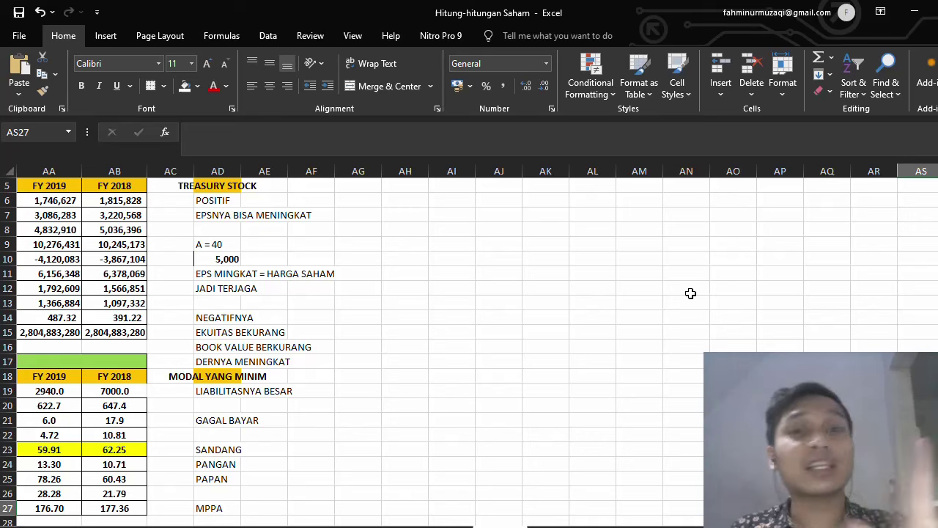
key("Down")
key("Down")
key("Down")
Step: Return to the LPPF ratio table and examine the DER row at the Q2 2024 value in cell U27
key("Left")
key("Left")
key("Left")
key("Left")
key("Left")
key("Left")
key("Left")
key("Left")
key("Left")
key("Left")
key("Left")
key("Left")
key("Left")
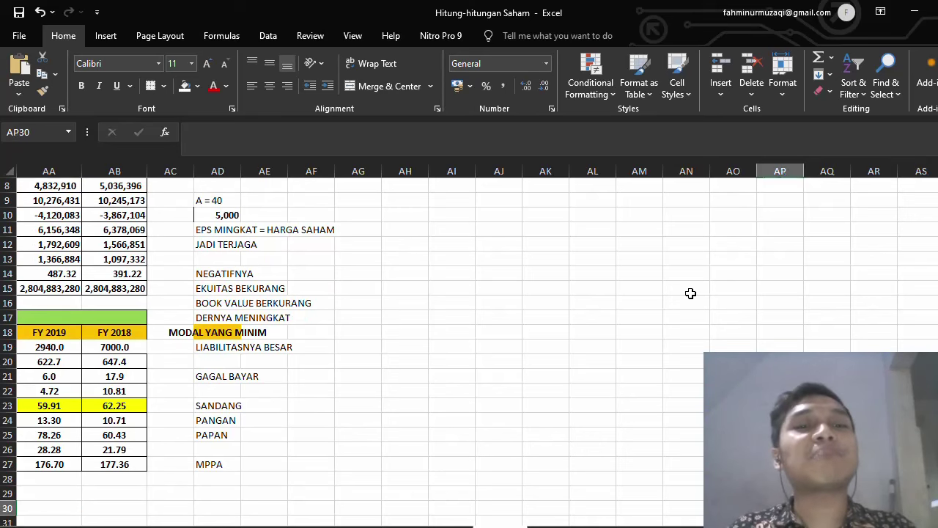
key("Left")
key("Left")
key("Left")
key("Left")
key("Left")
key("Left")
key("Left")
key("Up")
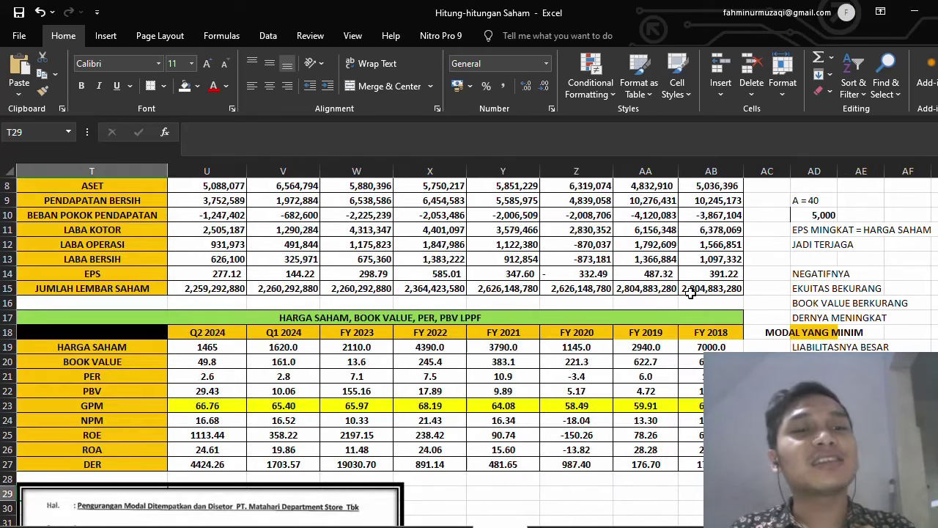
key("Up")
key("Right")
key("Right")
key("Up")
key("Left")
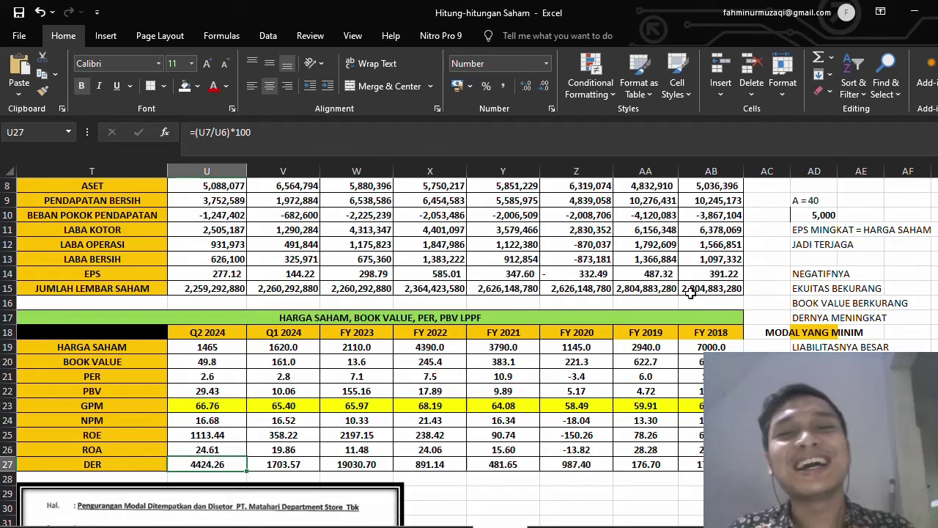
key("Right")
key("Right")
key("Right")
key("Right")
key("Right")
key("Right")
key("Right")
key("Right")
key("Right")
key("Right")
key("Right")
key("Right")
key("Right")
key("Right")
key("Right")
key("Right")
key("Right")
key("Right")
key("Right")
key("Right")
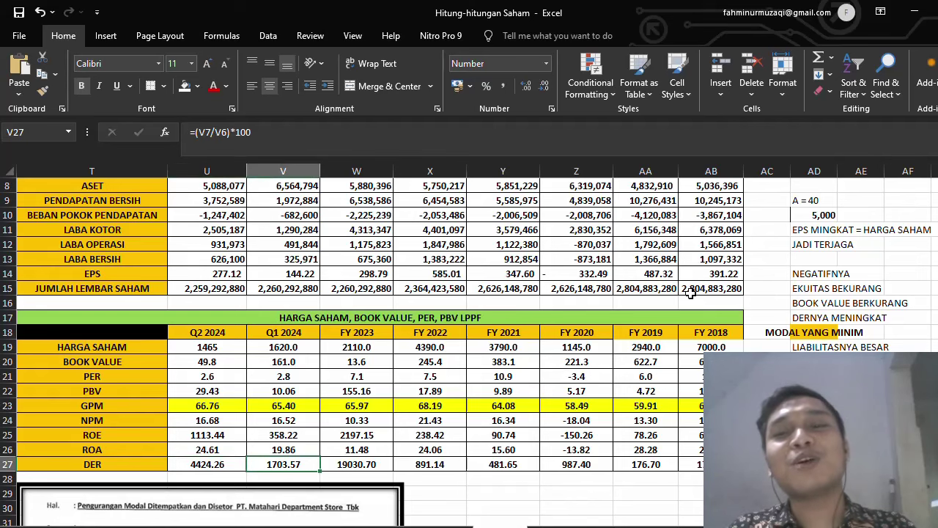
key("Right")
key("Right")
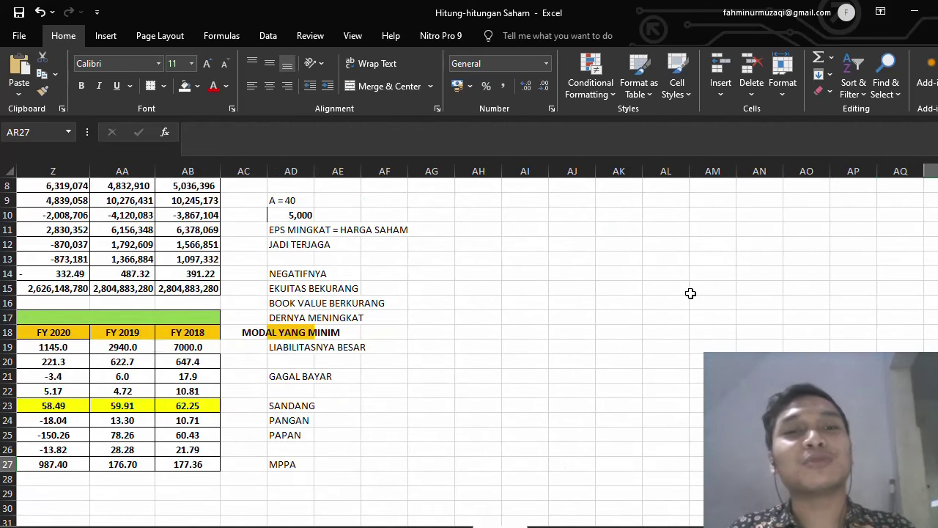
key("Right")
key("Up")
key("Up")
key("Up")
key("Up")
key("Up")
key("Up")
key("Up")
key("Up")
key("Up")
key("Up")
key("Up")
key("Up")
key("Up")
key("Up")
key("Up")
key("Up")
key("Up")
key("Up")
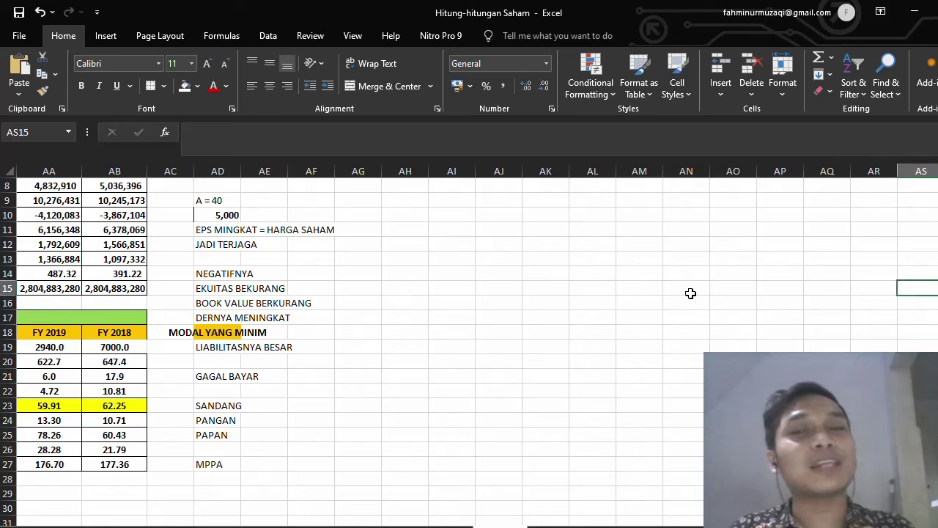
key("Up")
key("Left")
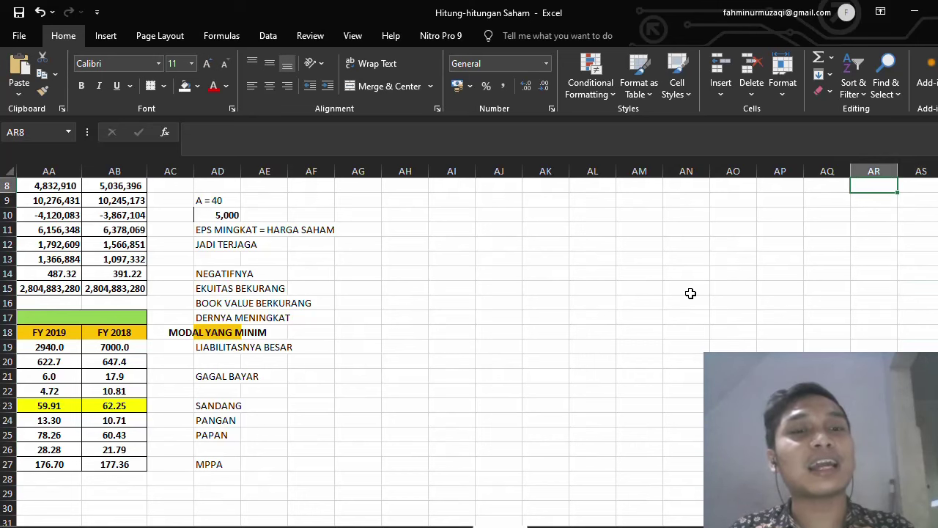
Step: Review the treasury stock notes down column AD through SANDANG, PANGAN, PAPAN and MPPA, ending at cell AD29
key("Left")
key("Left")
key("Left")
key("Left")
key("Left")
key("Left")
key("Left")
key("Left")
key("Left")
key("Left")
key("Left")
key("Left")
key("Left")
key("Left")
key("Down")
key("Down")
key("Down")
key("Down")
key("Down")
key("Down")
key("Down")
key("Down")
key("Down")
key("Down")
key("Down")
key("Down")
key("Down")
key("Down")
key("Down")
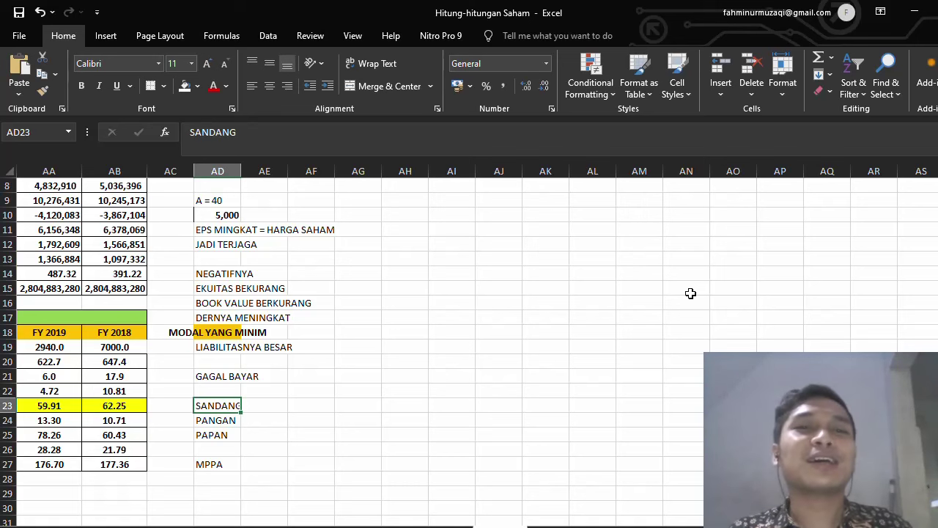
key("Down")
key("Down")
key("Down")
key("Down")
key("Down")
key("Down")
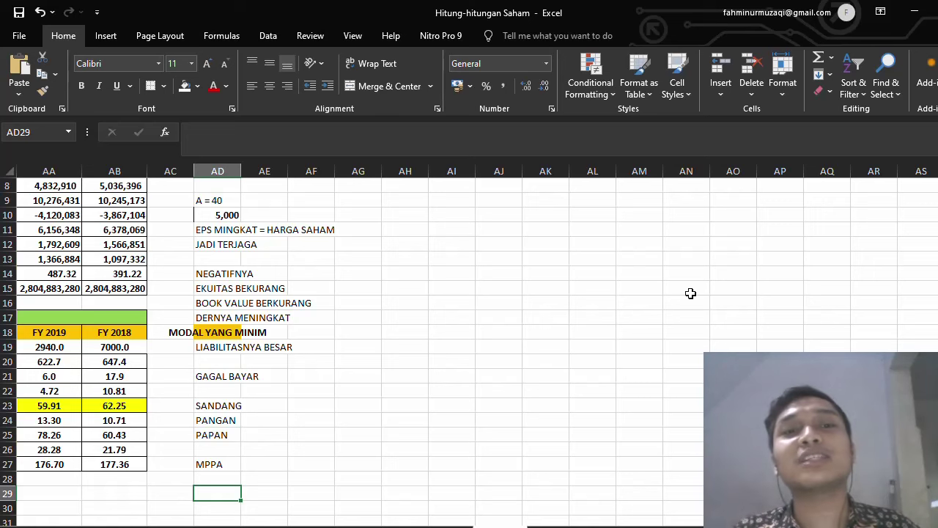
Step: Switch to the browser to recheck Matahari Putra Prima's maximum-range share price chart and return to the Excel workbook
key("alt+Tab")
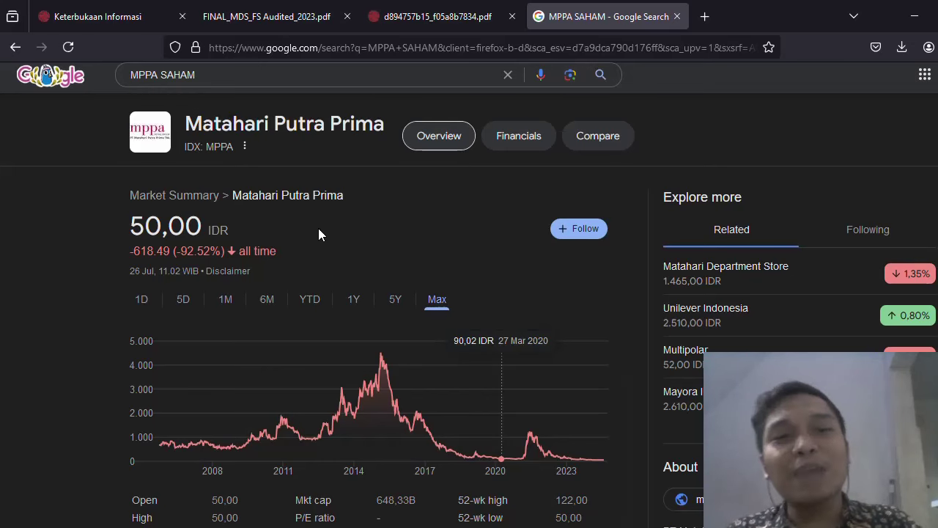
key("alt+Tab")
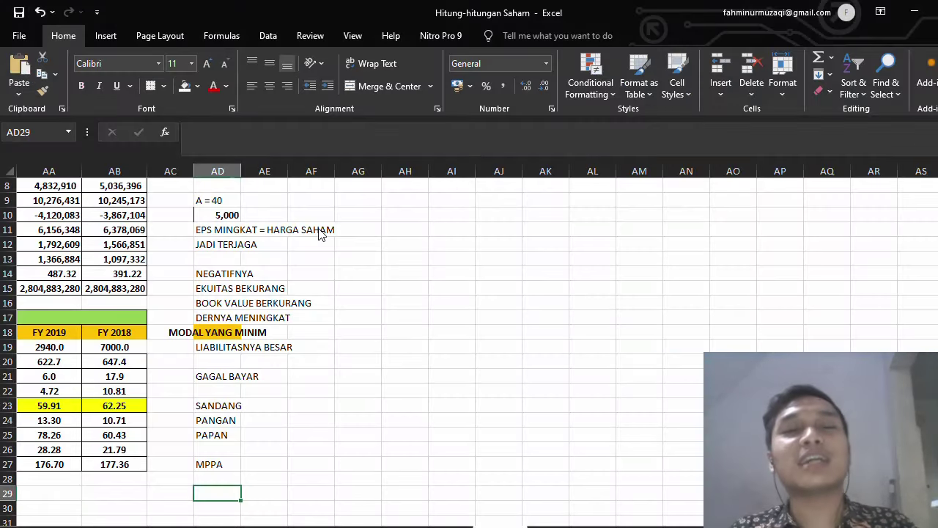
Step: Go back to the positive-effect notes and select the value in cell AD10 below A = 40
left_click(370, 272)
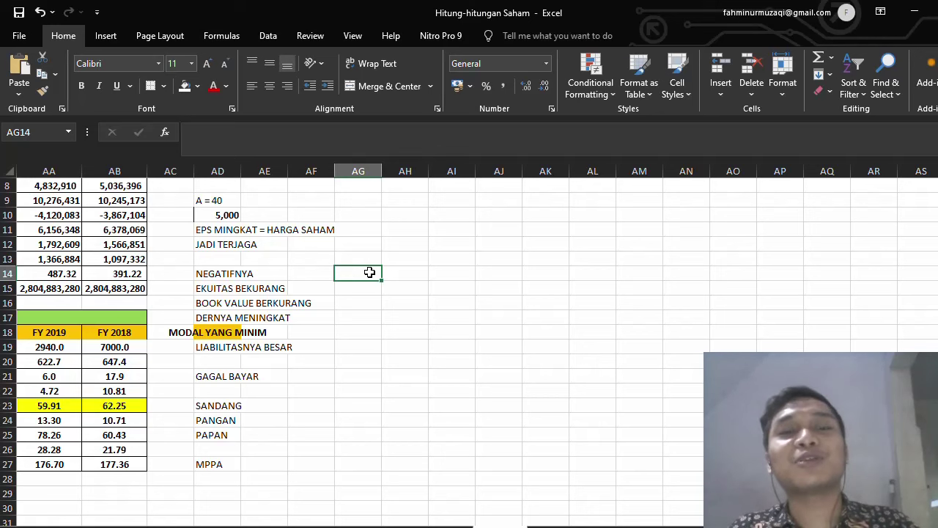
key("Left")
key("Left")
key("Left")
key("Up")
key("Up")
key("Up")
key("Up")
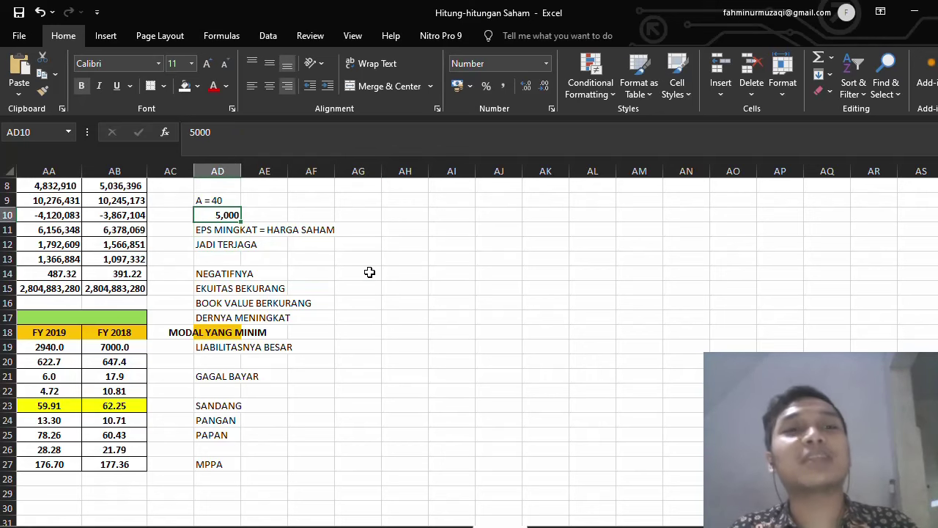
key("Up")
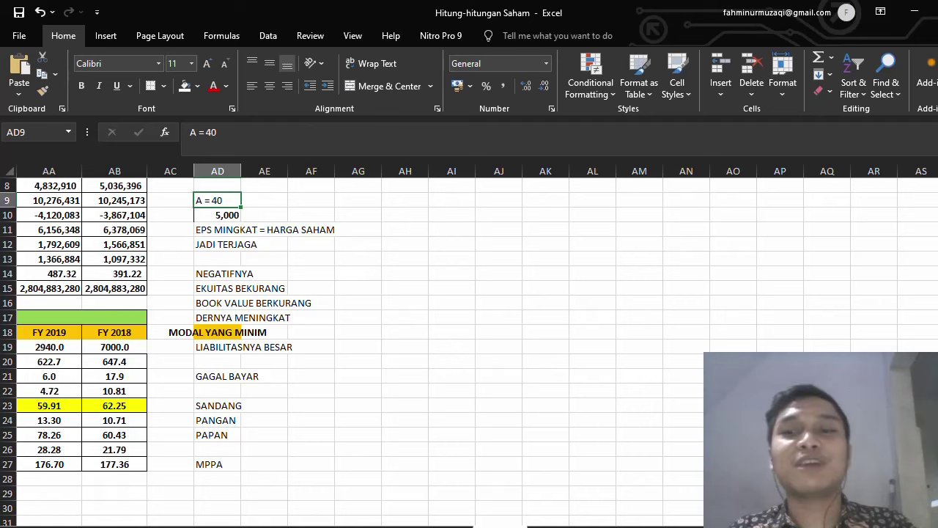
key("alt+Tab")
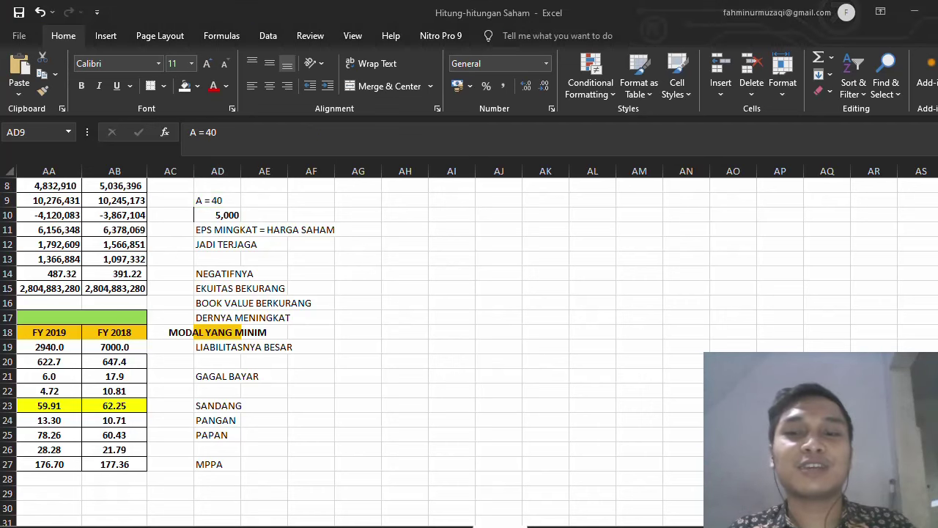